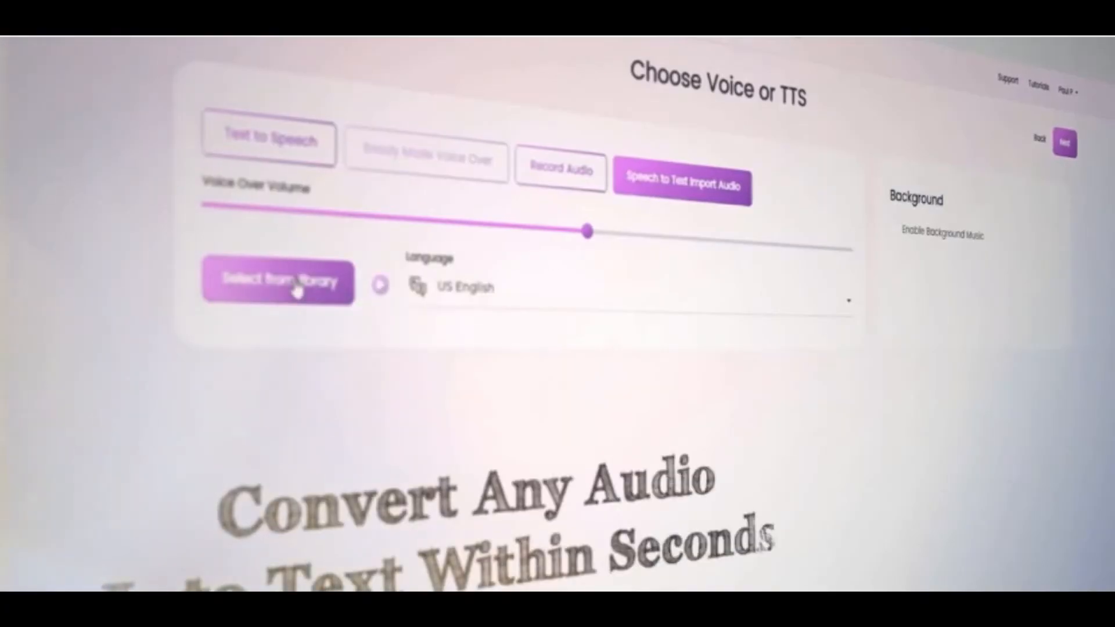
- Import the AccidentAttorney_Female audio file from the gallery as US English speech for text conversion
click(298, 288)
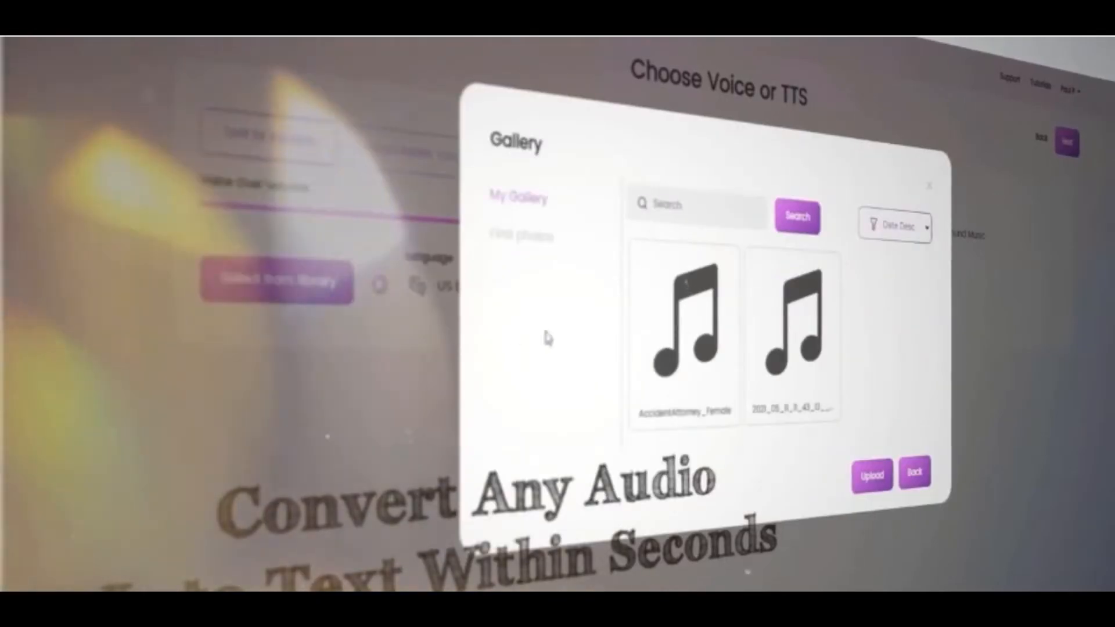
click(689, 322)
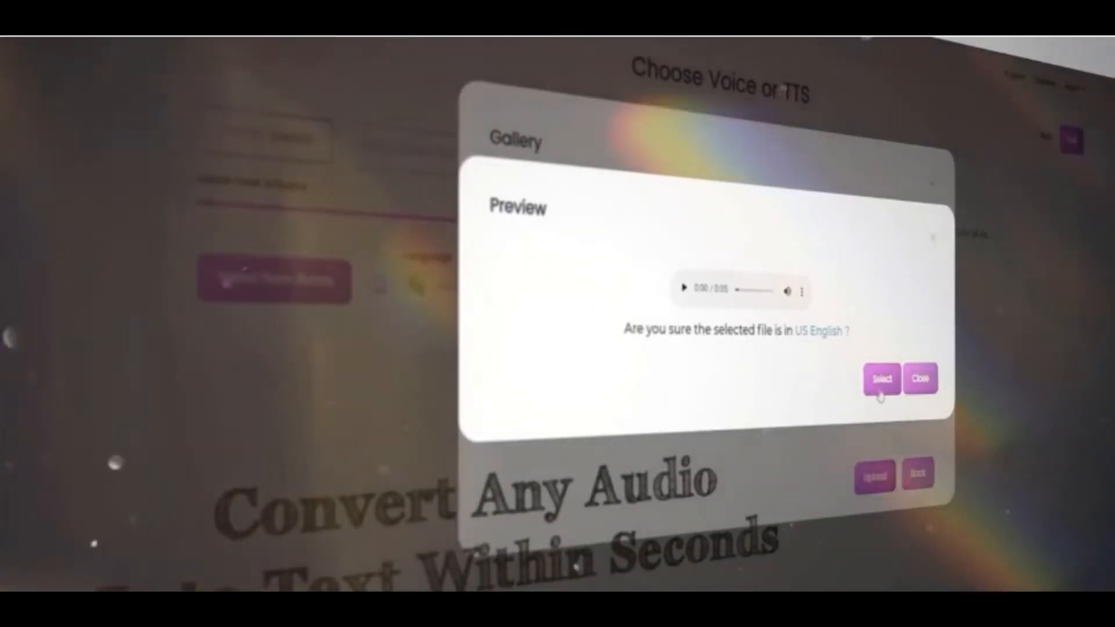
click(881, 379)
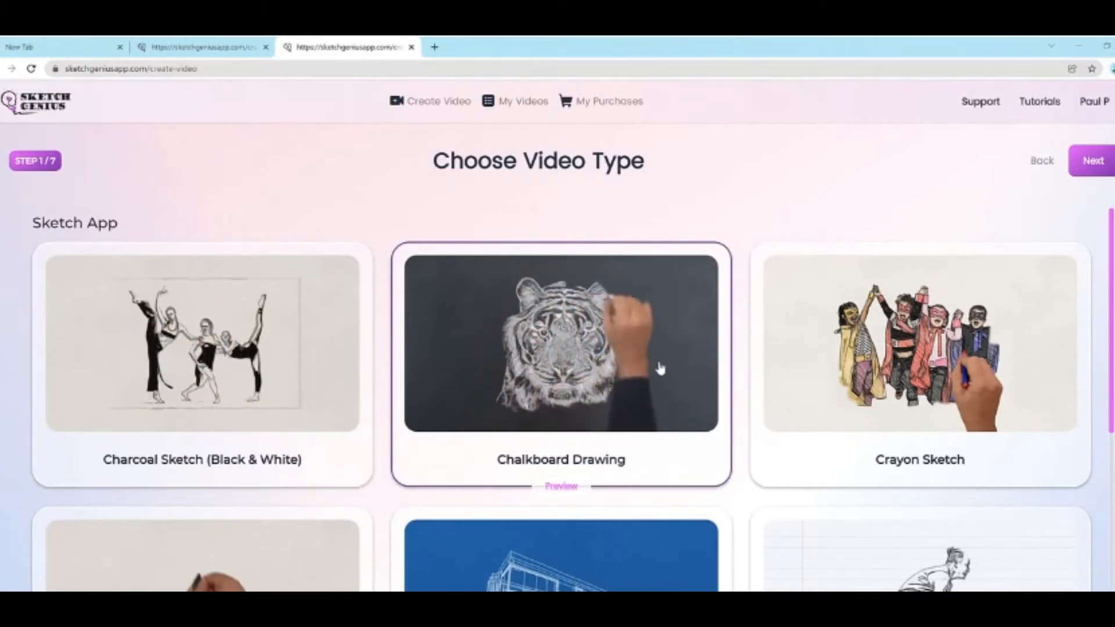
- Look through the available sketch video types, comparing their animated samples from Charcoal Sketch to Animated Notebook
scroll(660, 369, down, 1)
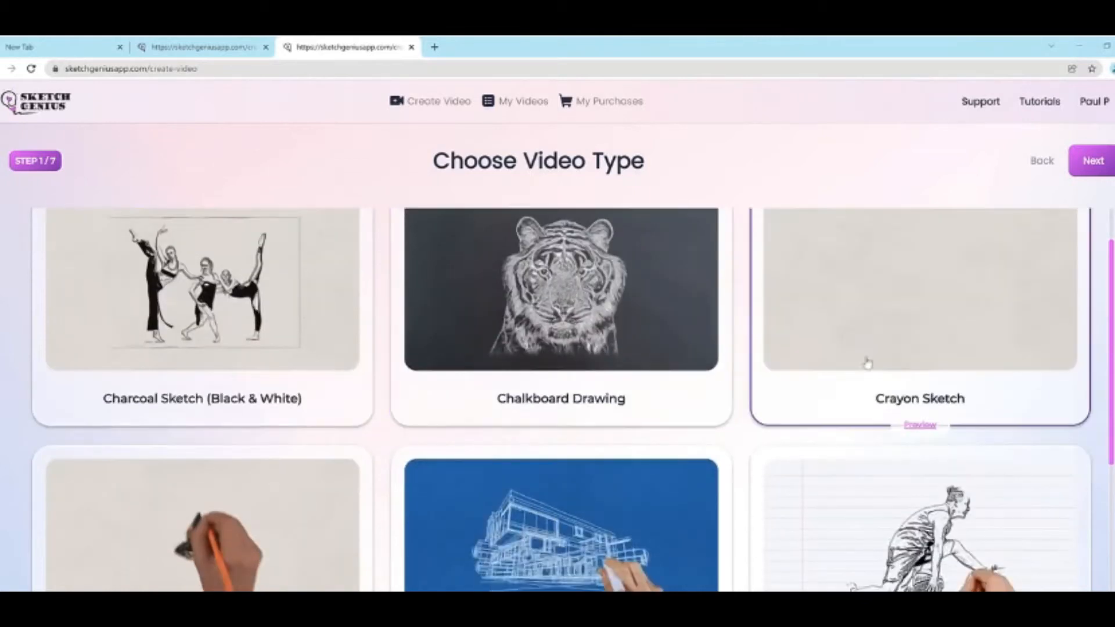
scroll(940, 352, up, 1)
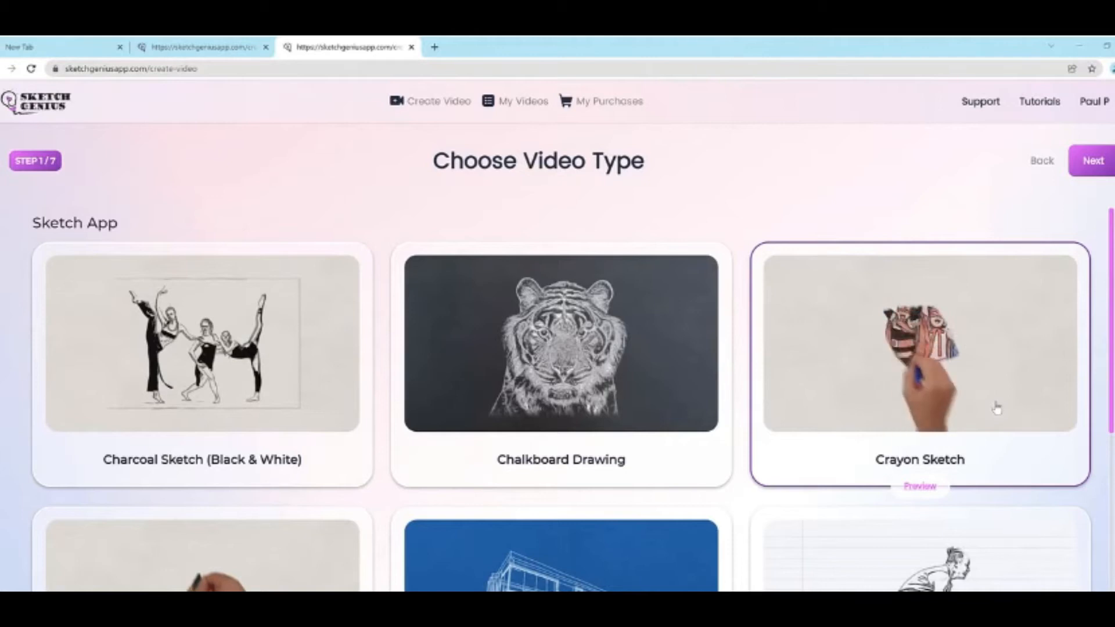
scroll(955, 385, down, 2)
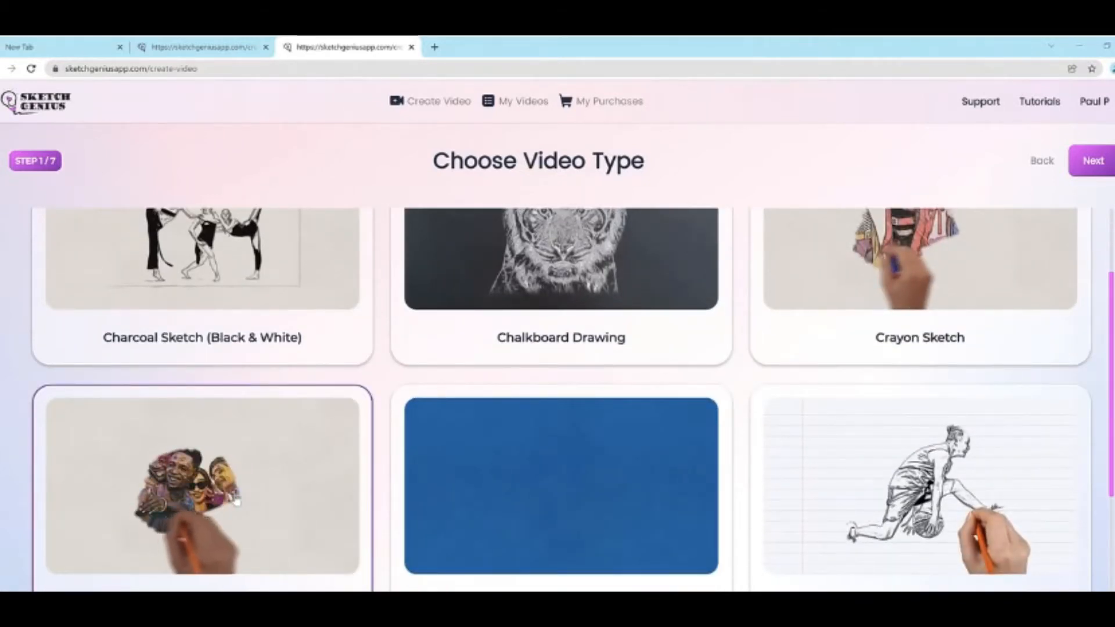
scroll(237, 500, up, 2)
scroll(237, 388, down, 2)
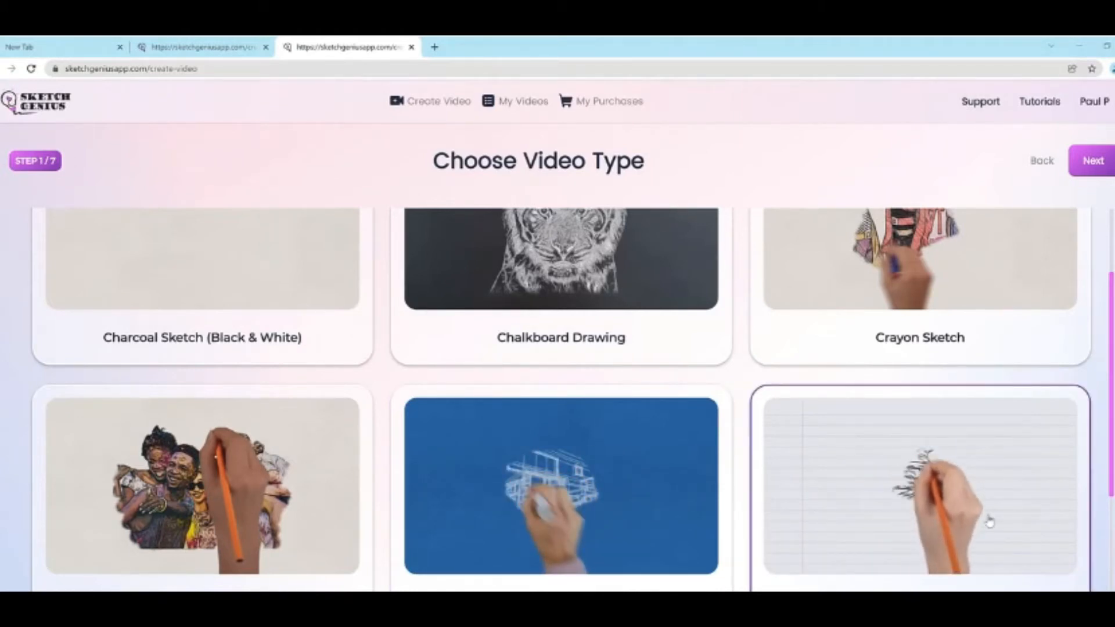
scroll(989, 521, down, 1)
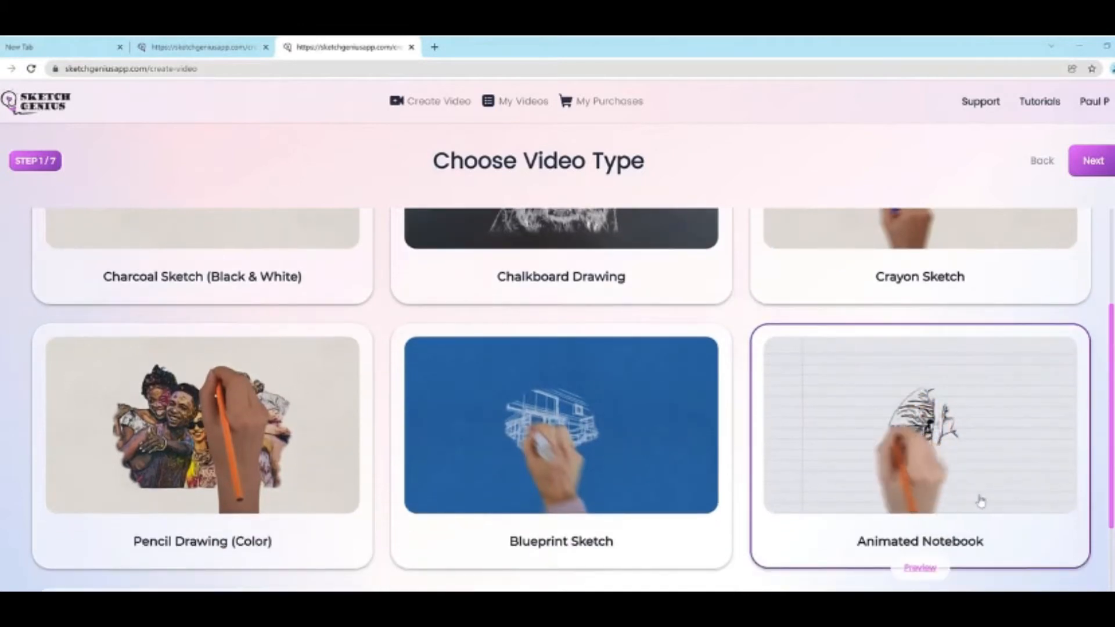
scroll(981, 502, down, 1)
scroll(961, 396, down, 1)
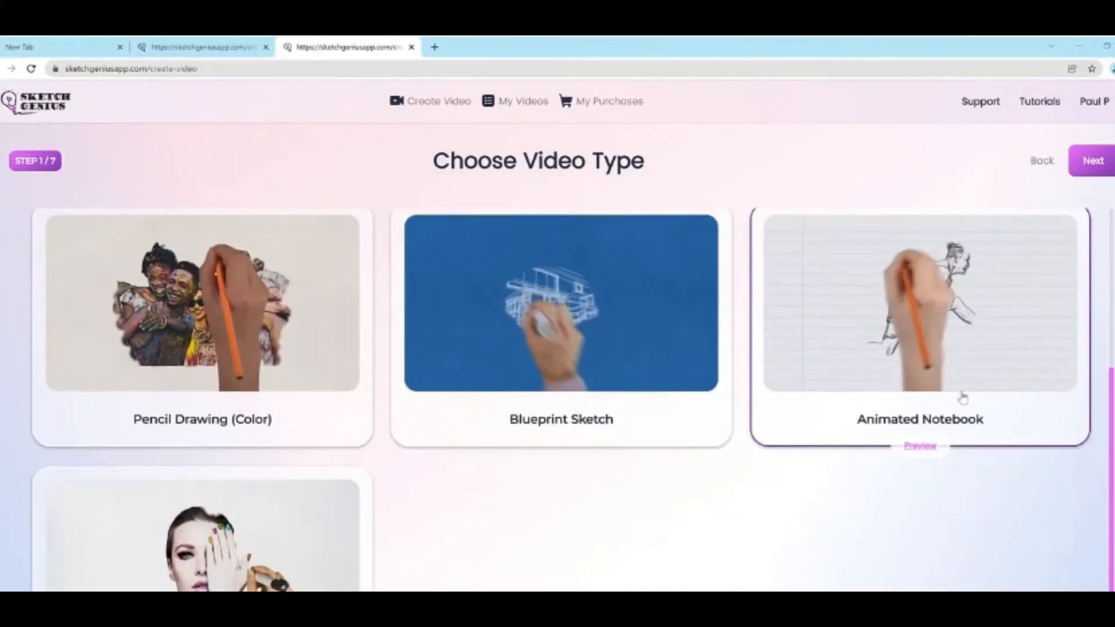
scroll(279, 508, down, 1)
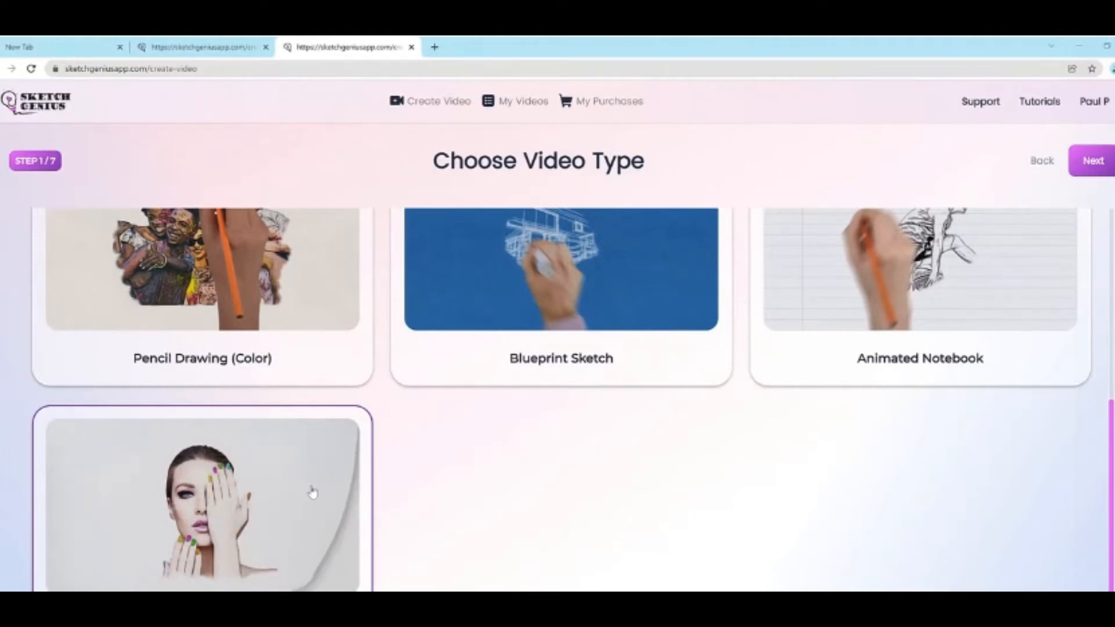
scroll(311, 491, up, 3)
scroll(313, 493, up, 2)
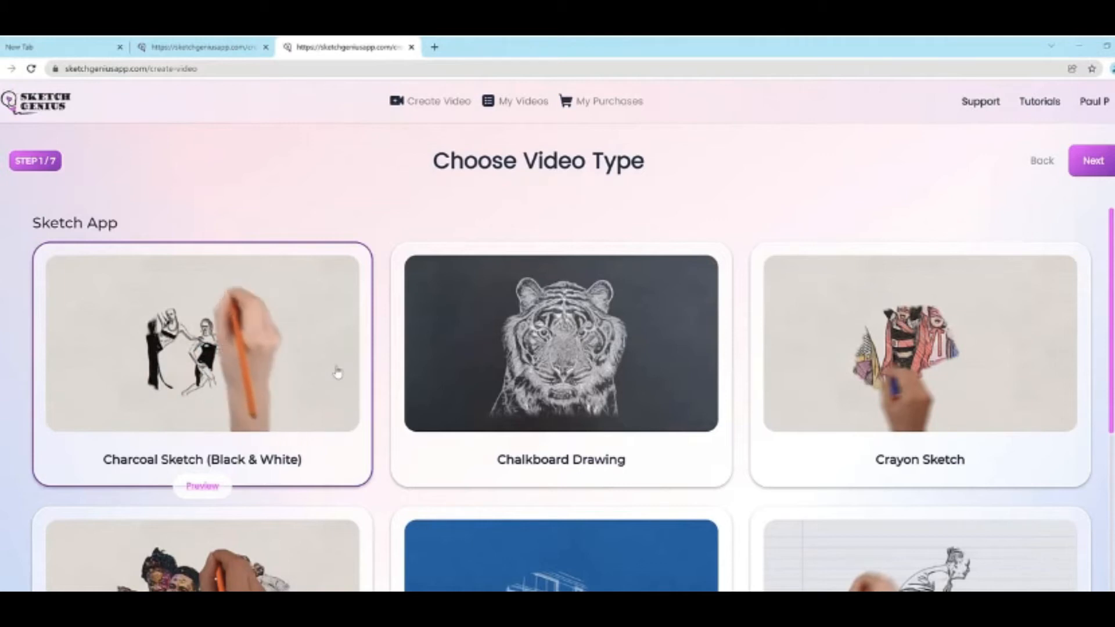
- Choose the Pencil Drawing (Color) video type with the Pencil (Color) Female 1 template and proceed to the voice settings
scroll(336, 373, down, 2)
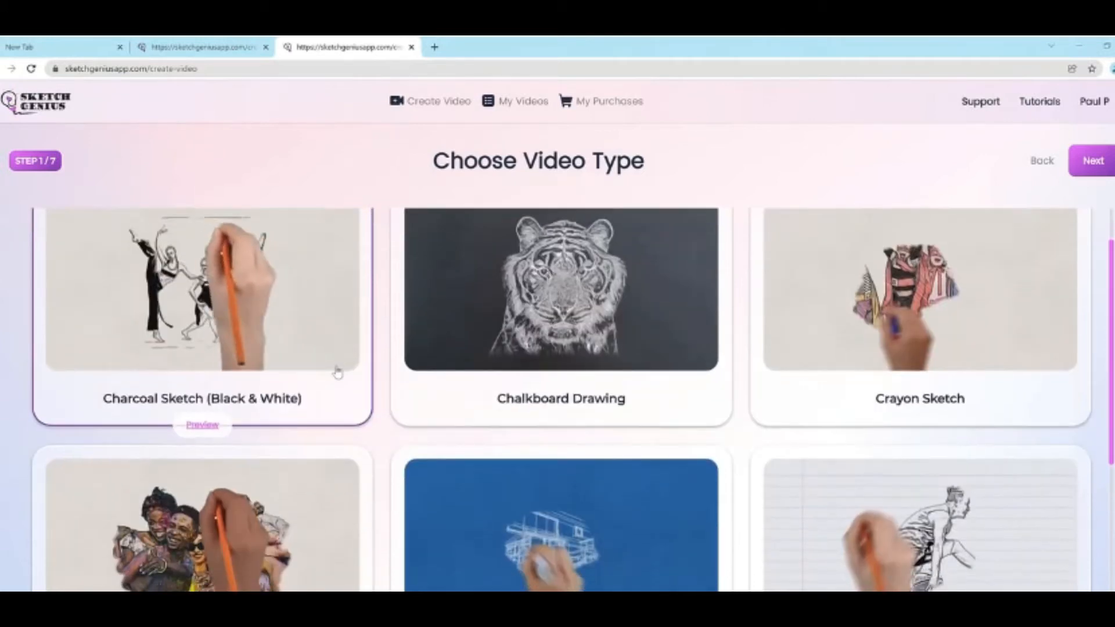
click(293, 479)
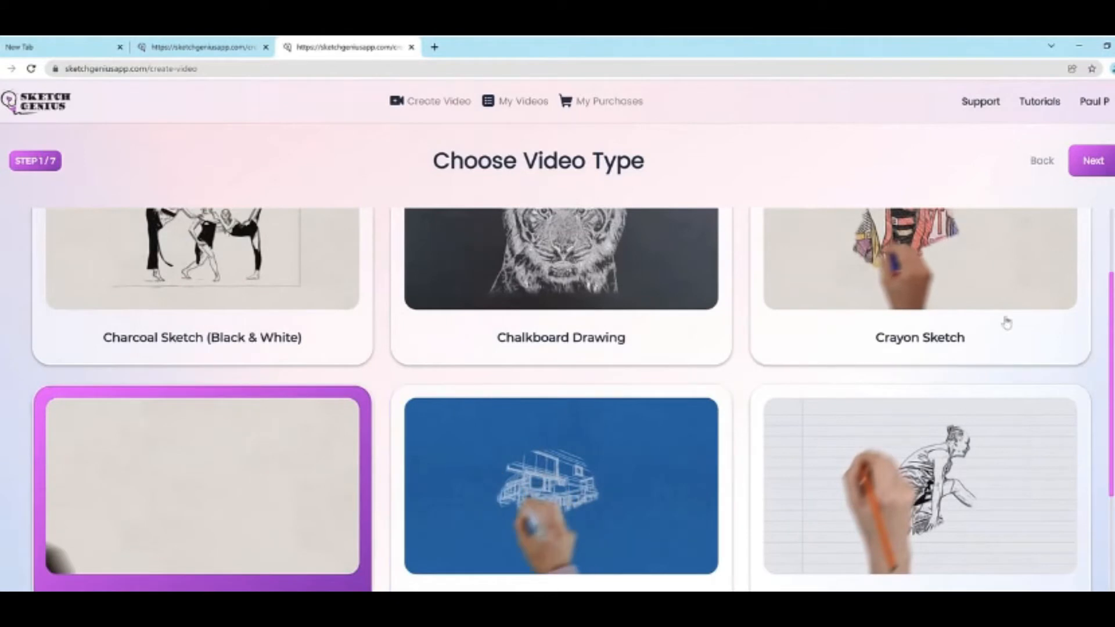
click(1091, 166)
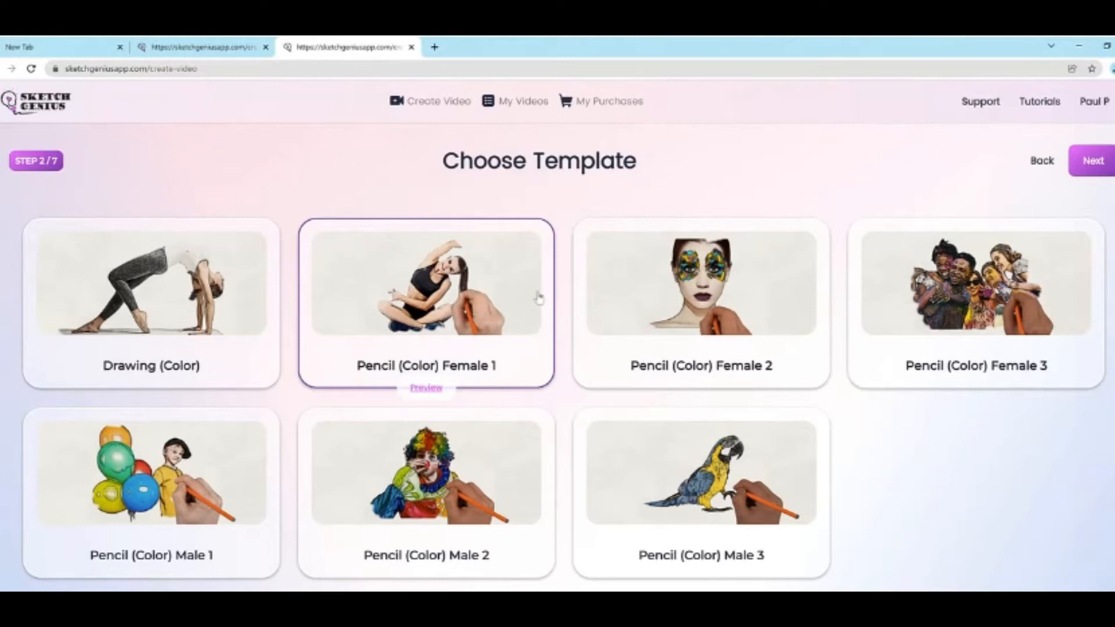
click(490, 297)
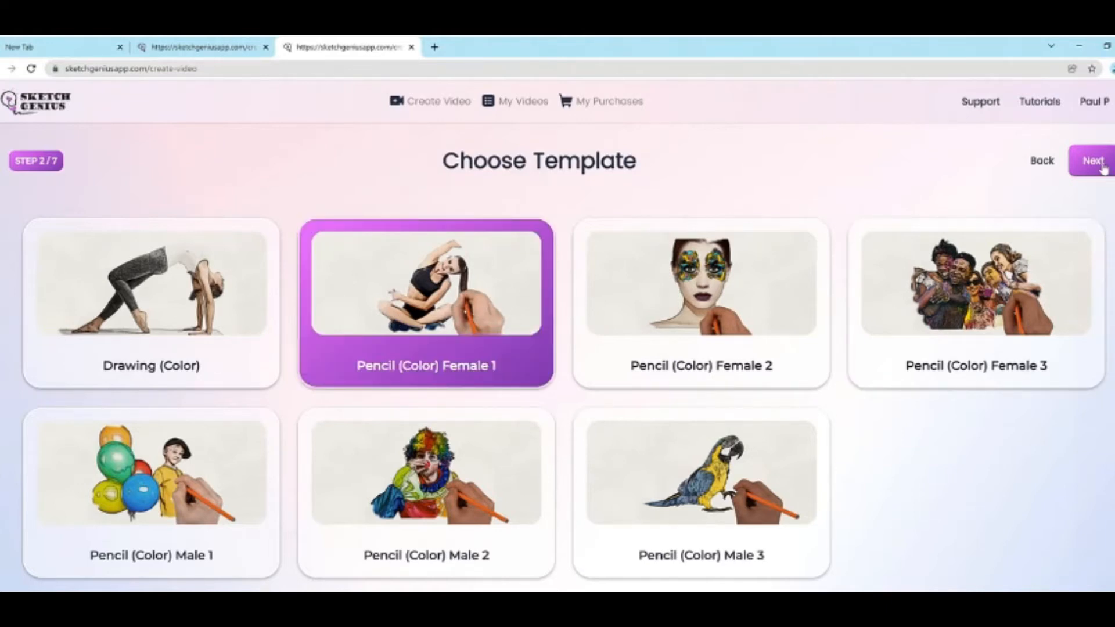
click(1097, 166)
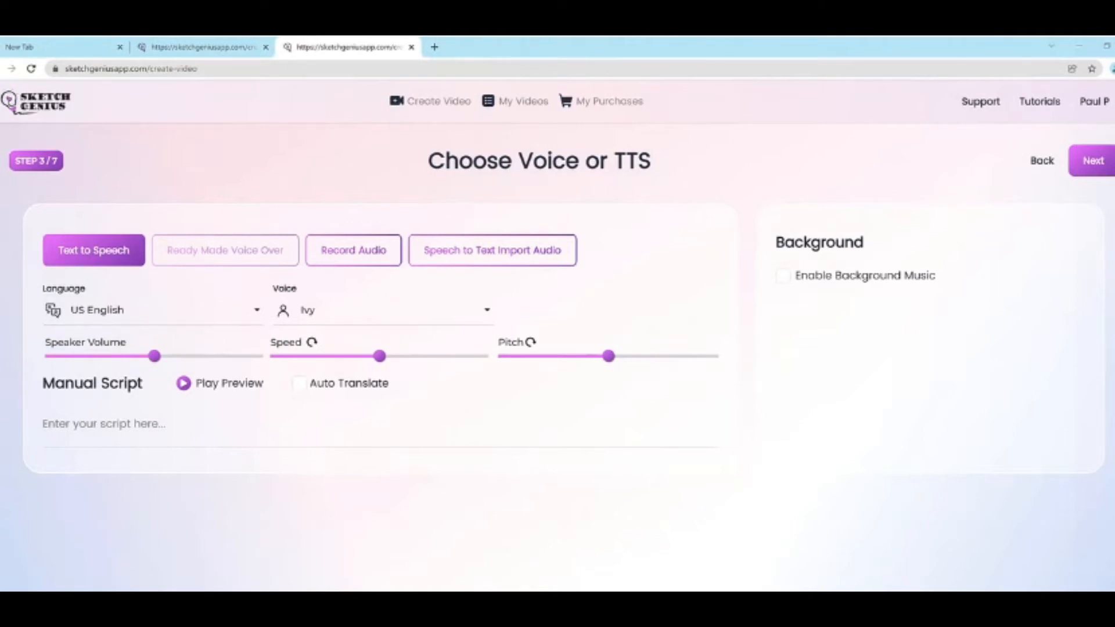
- Browse the text-to-speech languages, keep US English and set the voice to Henry
click(178, 315)
scroll(215, 395, down, 5)
scroll(167, 400, down, 8)
scroll(167, 401, up, 20)
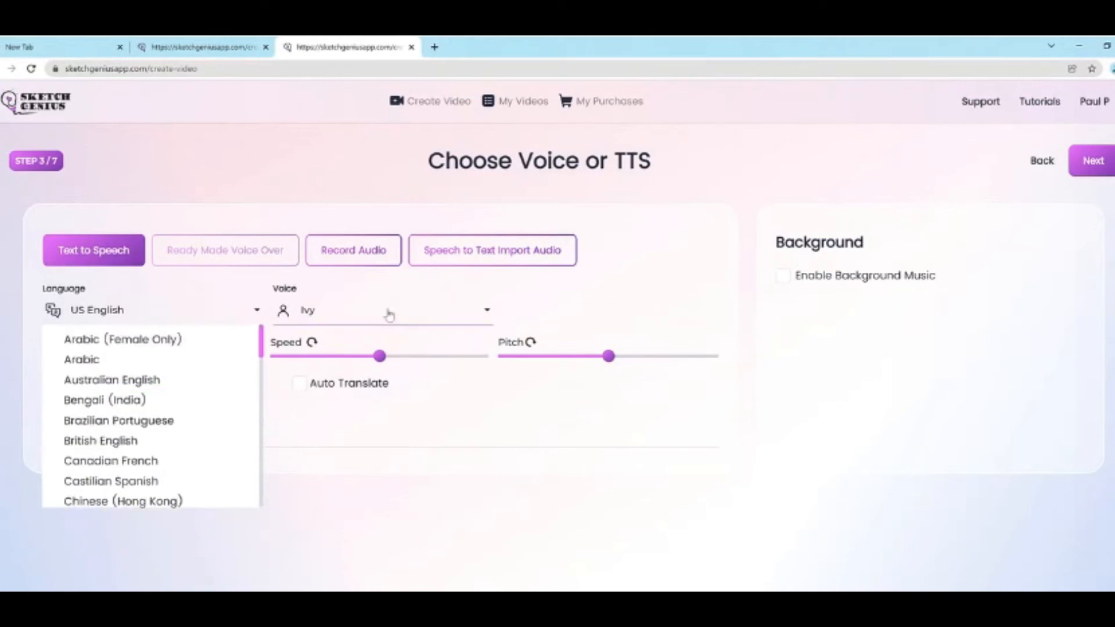
click(388, 312)
scroll(400, 386, down, 5)
scroll(405, 390, down, 5)
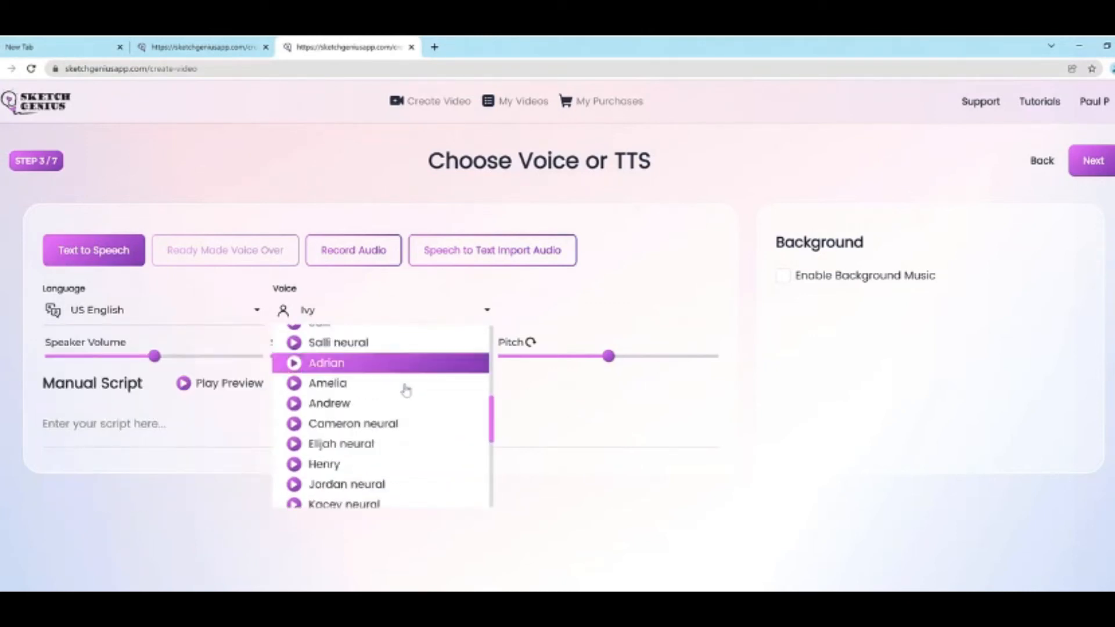
scroll(404, 389, up, 4)
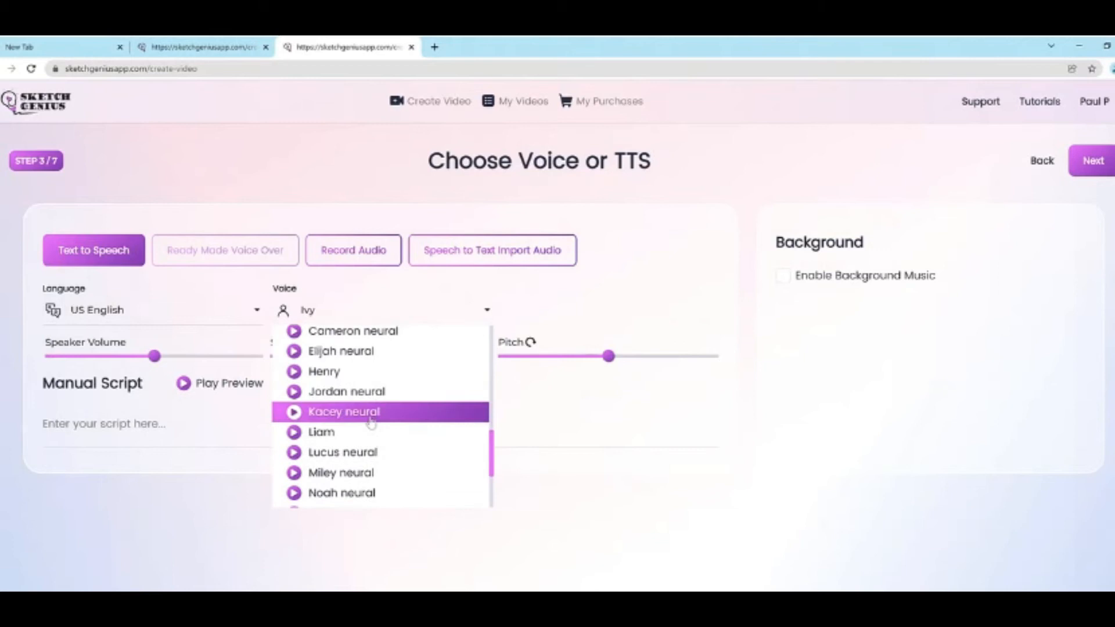
click(347, 440)
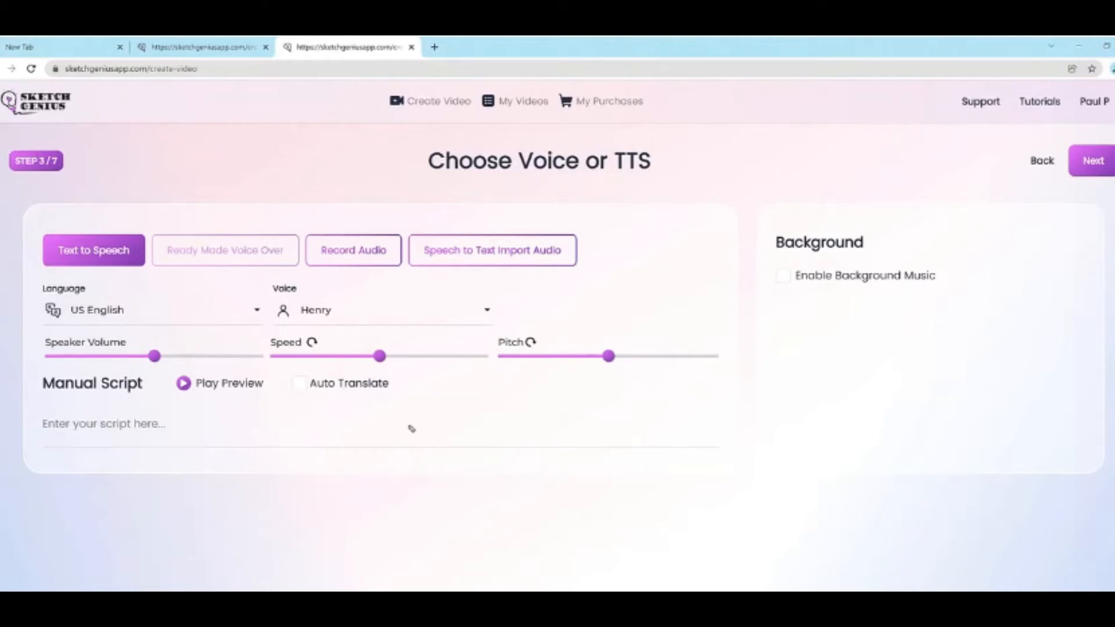
mouse_move(315, 372)
mouse_down()
mouse_move(380, 401)
mouse_move(260, 353)
mouse_up()
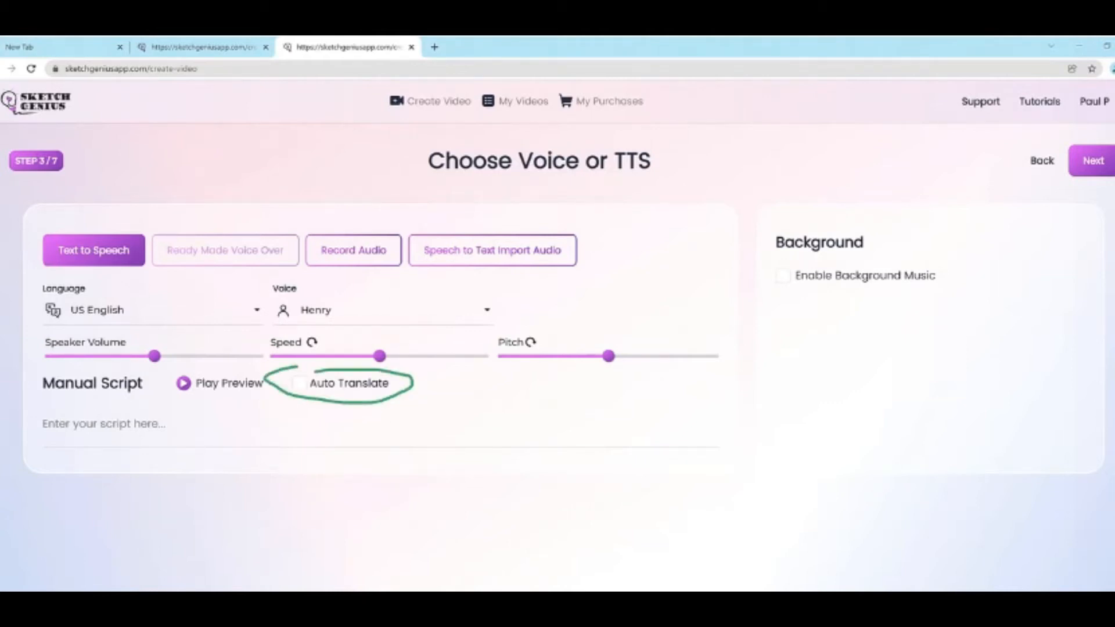
key(Escape)
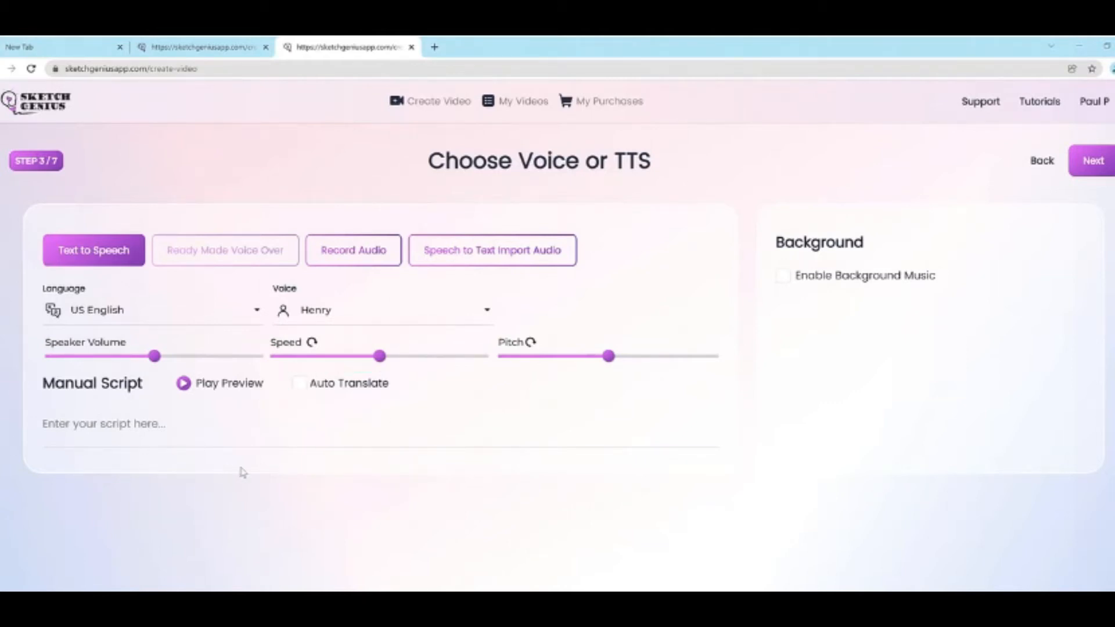
- Paste the copied real-estate script into the empty manual script field
right_click(236, 424)
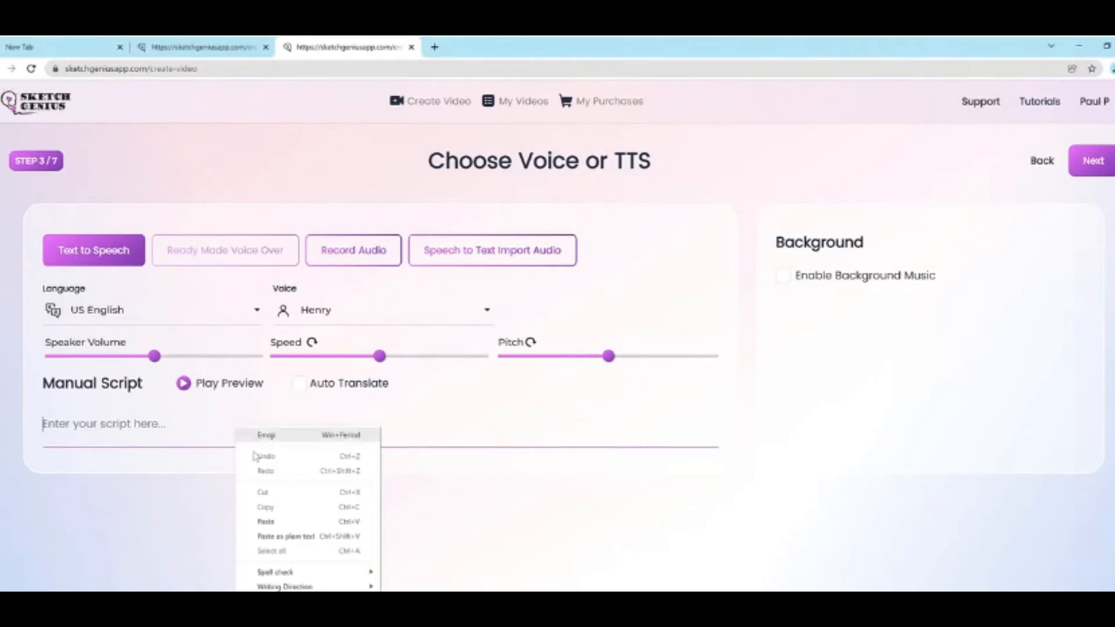
click(292, 522)
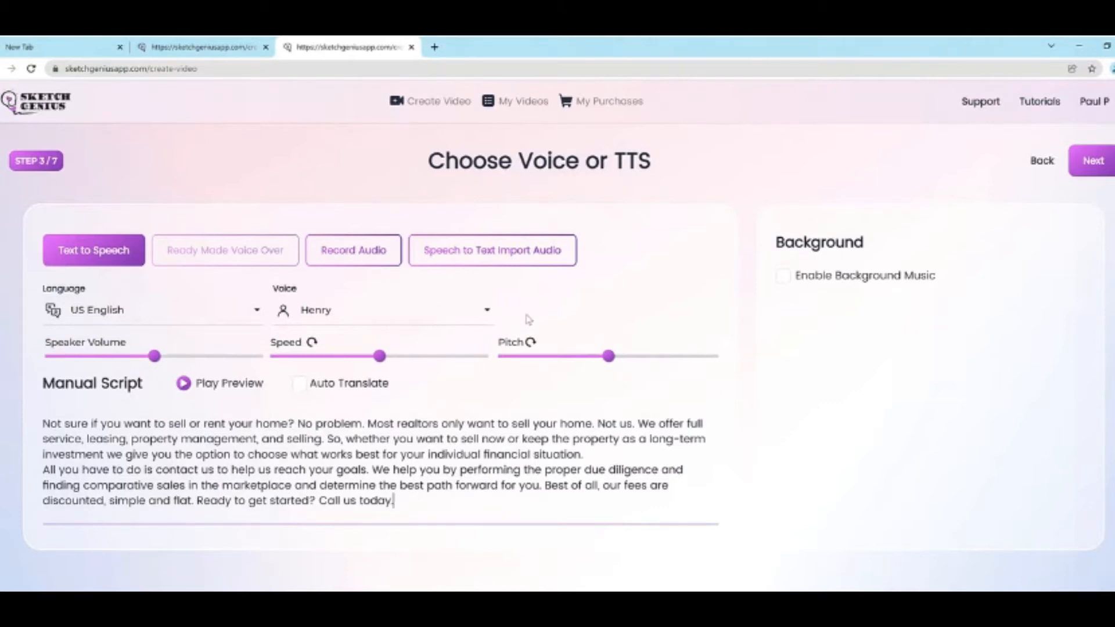
- Examine the audio recording options and the languages offered for speech-to-text audio import
click(368, 260)
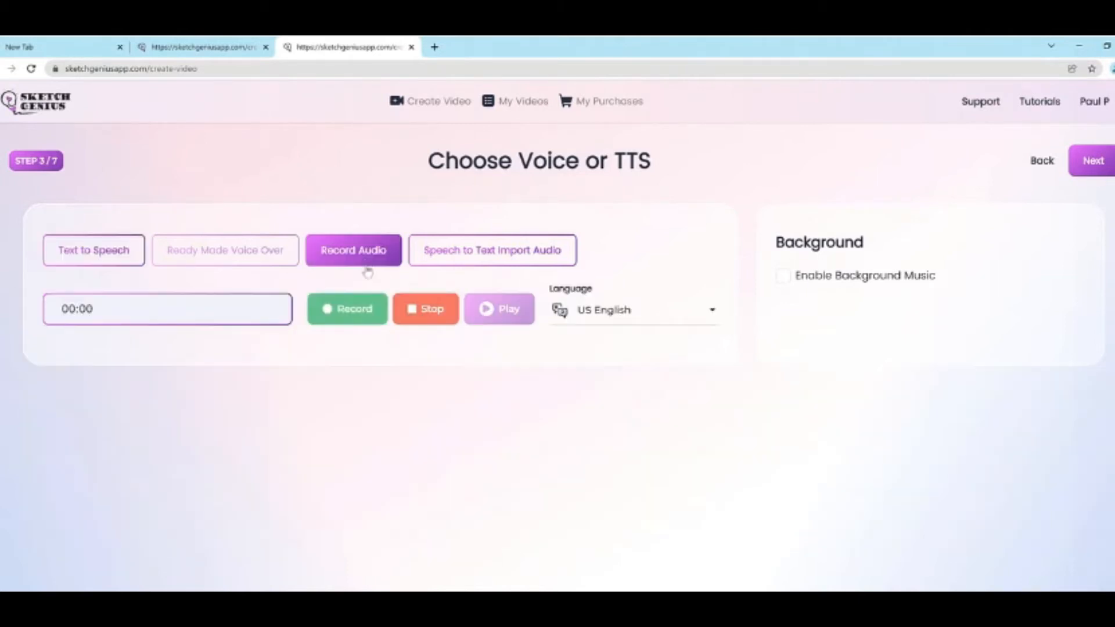
click(507, 261)
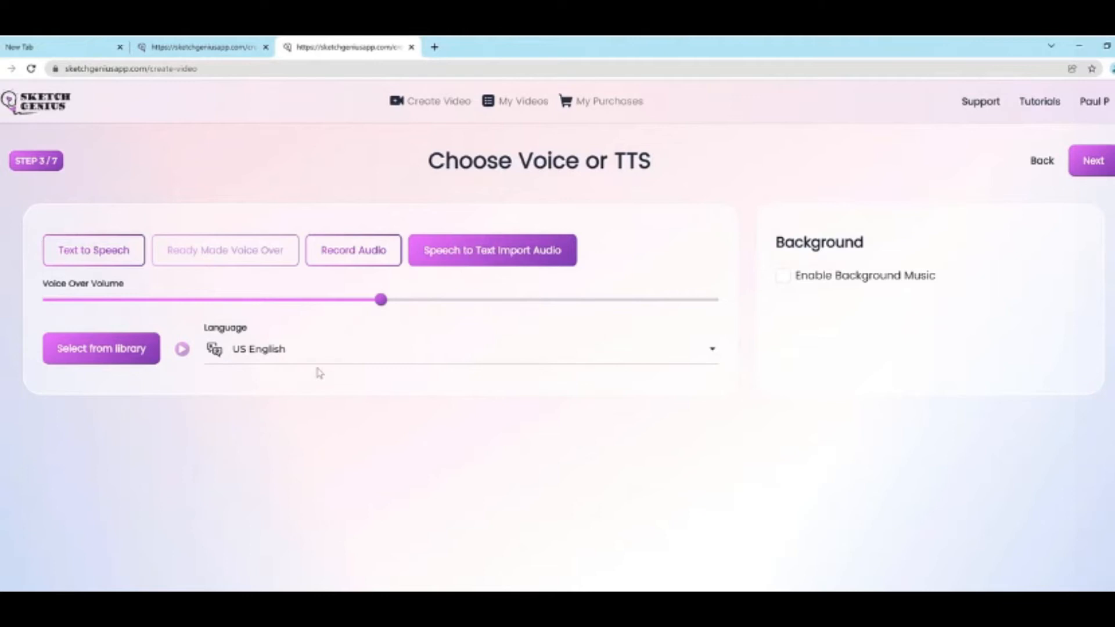
click(330, 355)
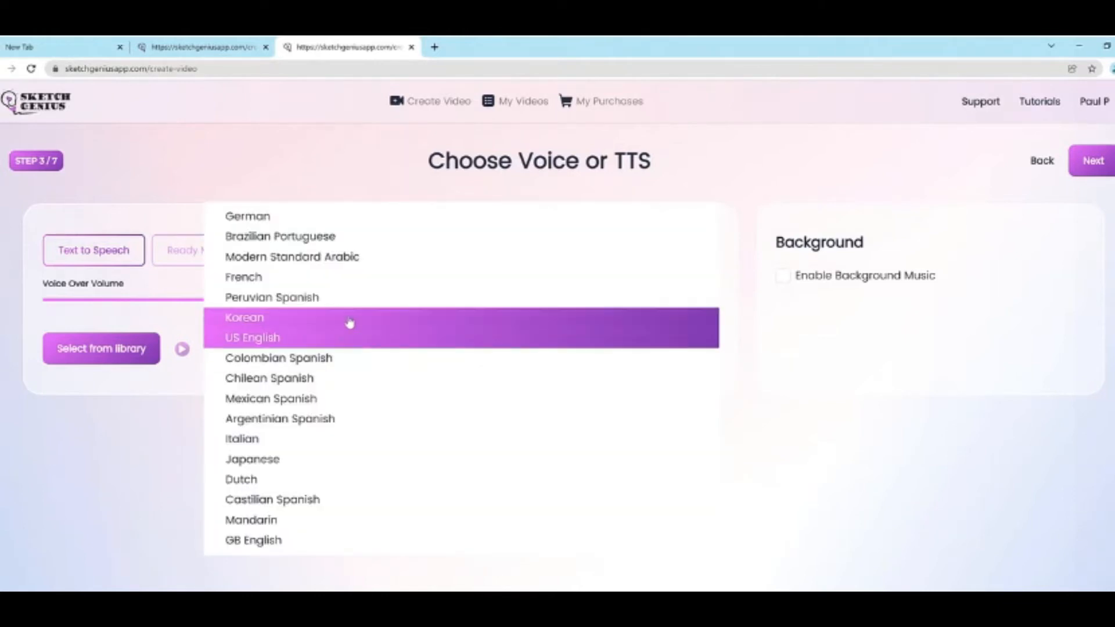
click(791, 411)
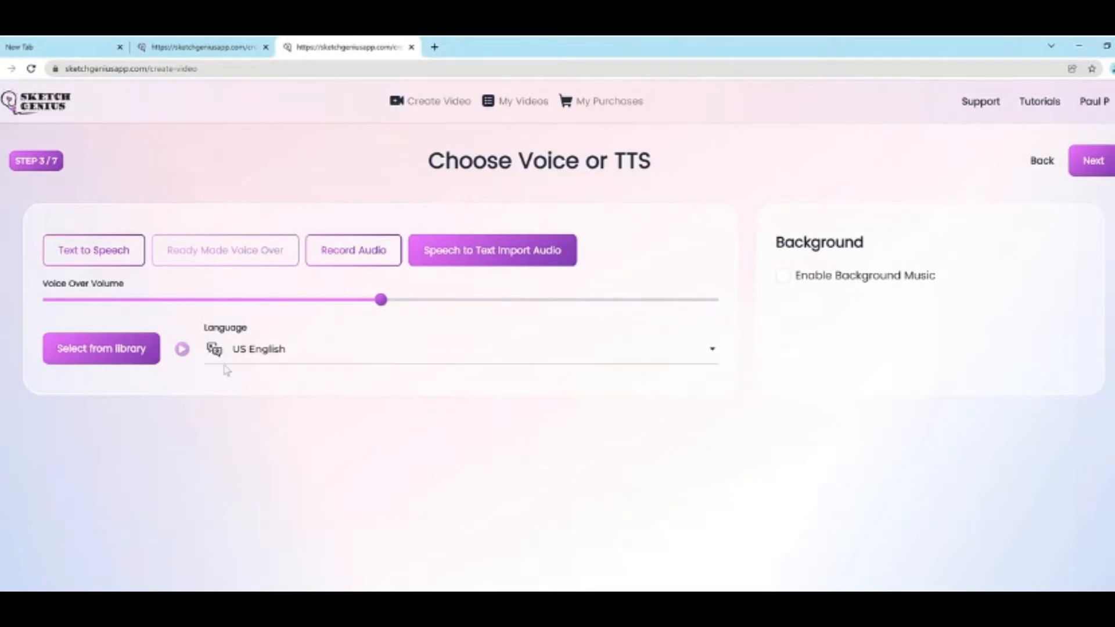
- Return to text to speech and enter the real-estate script beginning "Not sure if you want to sell or rent your home?"
click(86, 256)
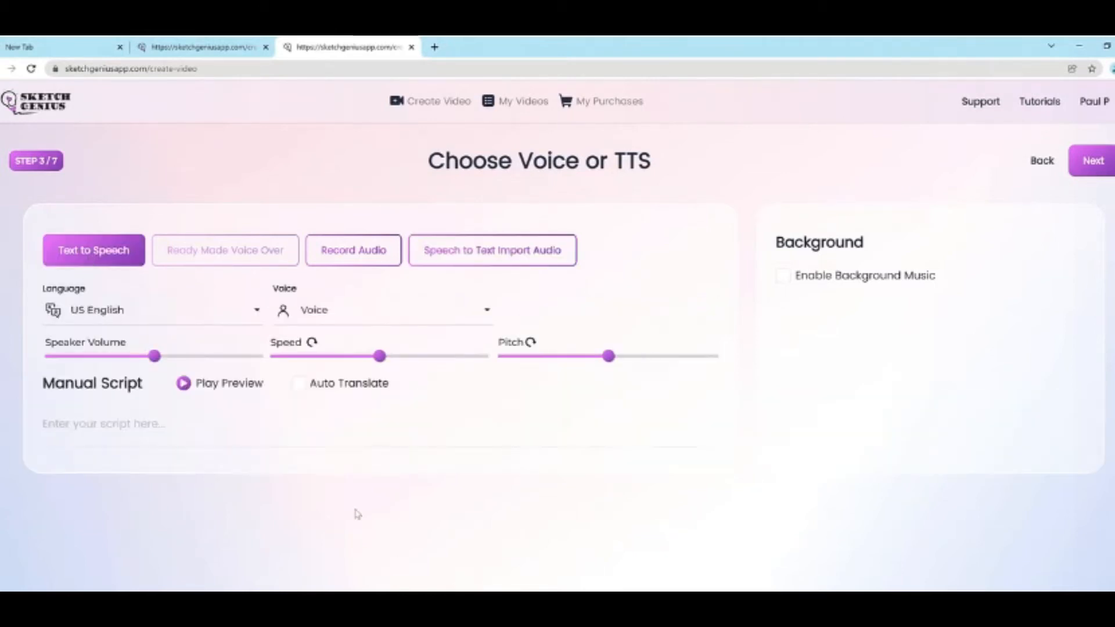
click(242, 433)
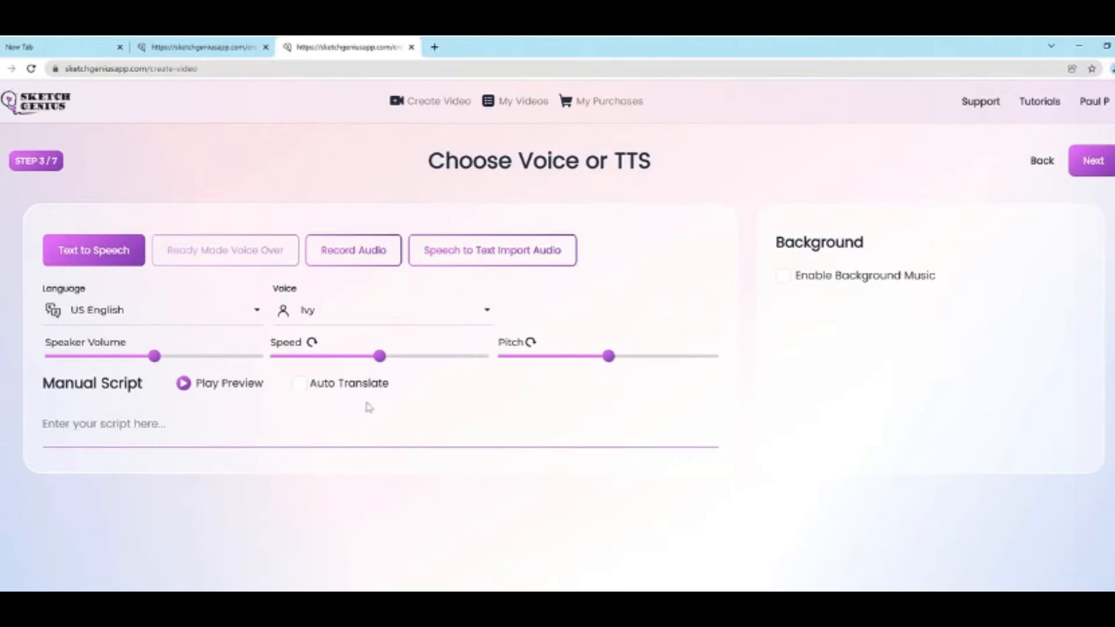
text(Not sure if you want to sell or rent your home? No problem. Most realtors only want to sell your home. Not us. We offer full service, leasing, property management, and selling. So, whether you want to sell now or keep the property as a long-term investment we give you the option to choose what works best for your individual financial situation. All you have to do is contact us to help us reach your goals. We help you by performing the proper due diligence and finding comparative sales in the marketplace and determine the best path forward for you. Best of all, our fees are discounted, simple and flat. Ready to get started? Call us today.)
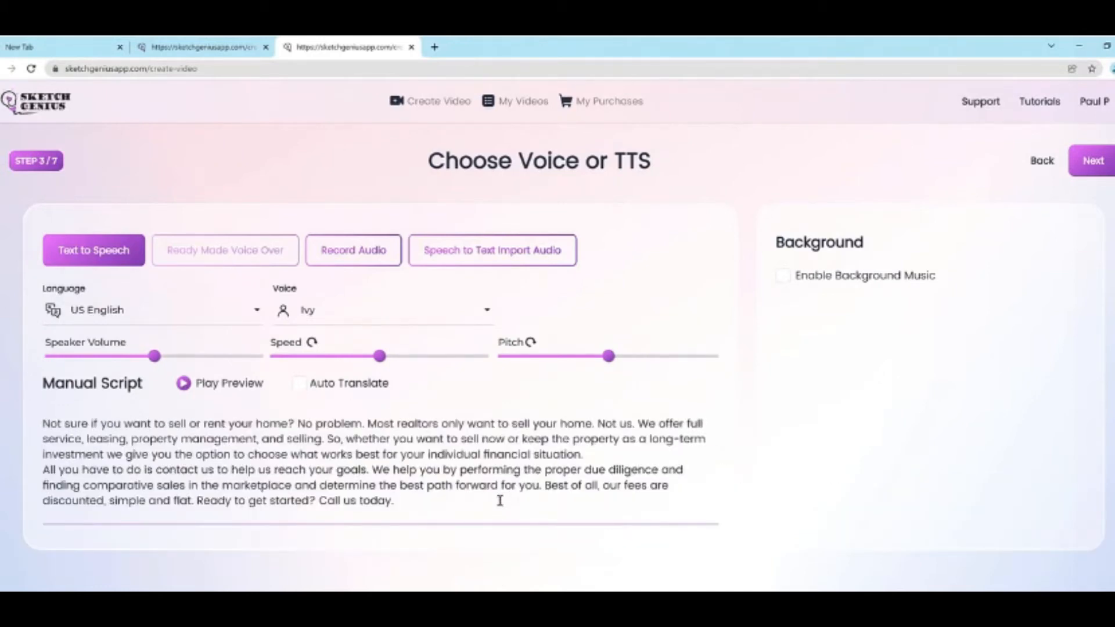
- Enable background music and slightly lower its volume after previewing the Wave Synth track
click(806, 274)
scroll(931, 465, down, 15)
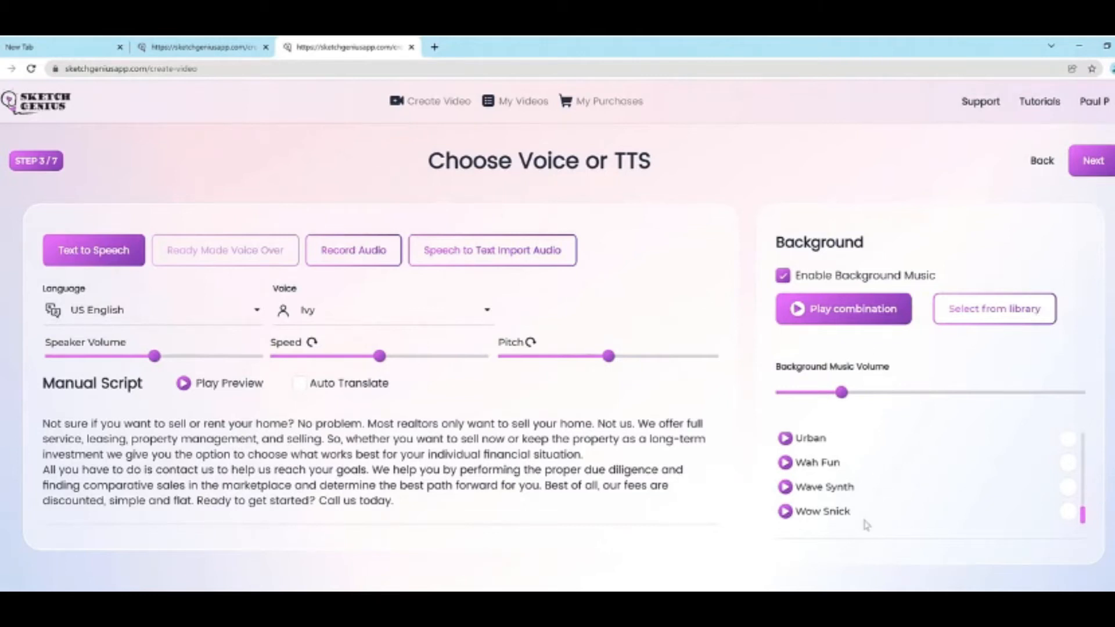
click(785, 488)
click(785, 490)
drag(842, 392, 827, 392)
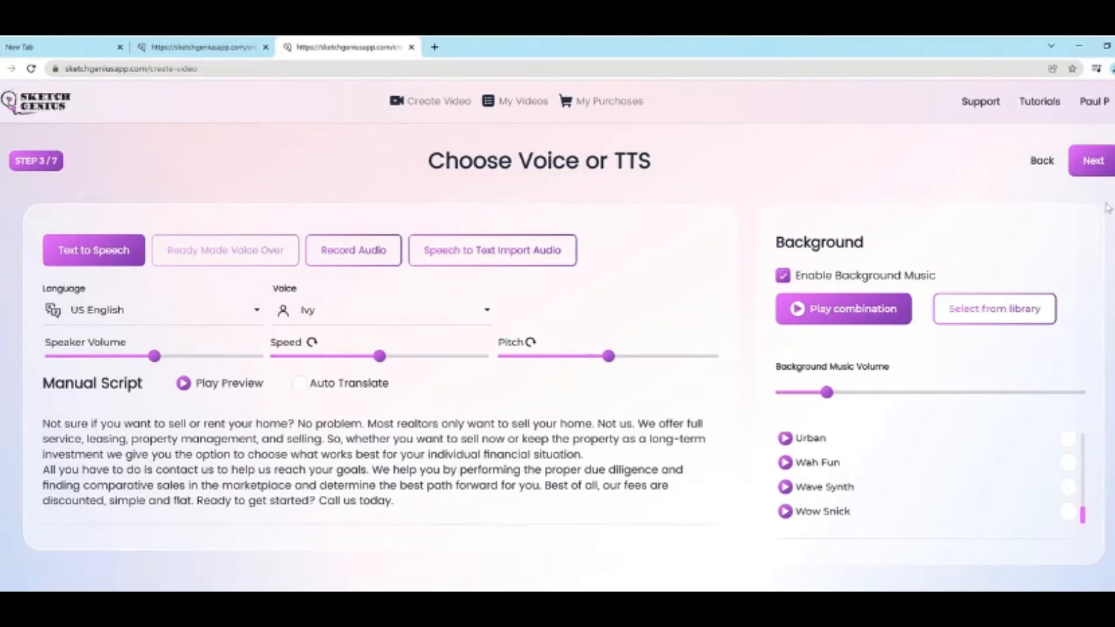
- Proceed to the text position stage and review how the script is split into scenes
click(1095, 172)
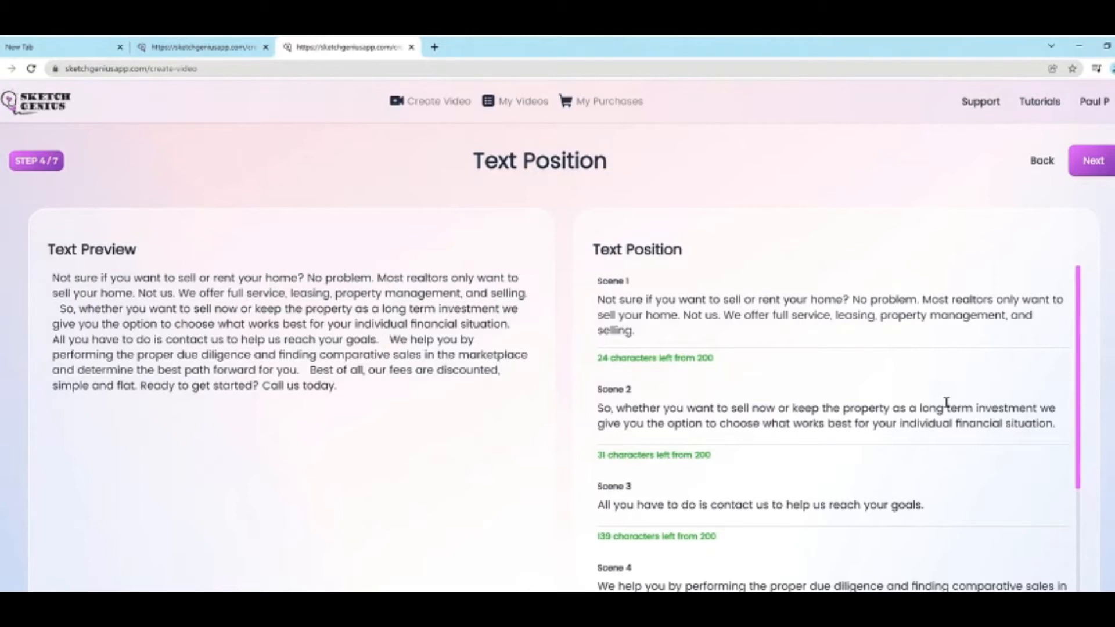
scroll(947, 402, down, 2)
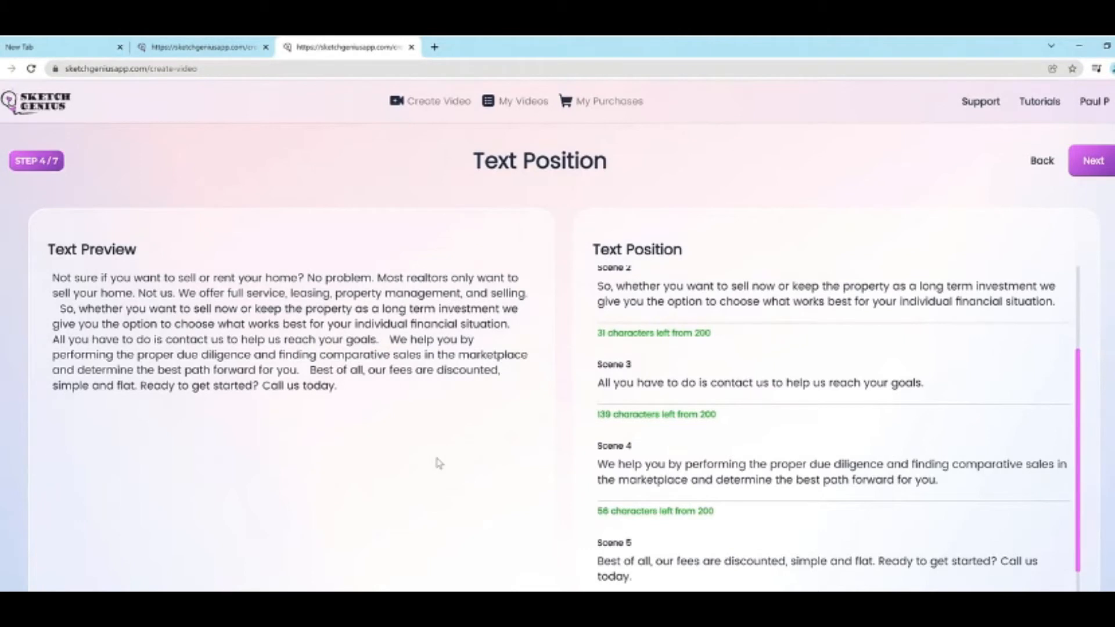
- Delete the sentence "Not us." from the Scene 1 text
scroll(617, 364, up, 2)
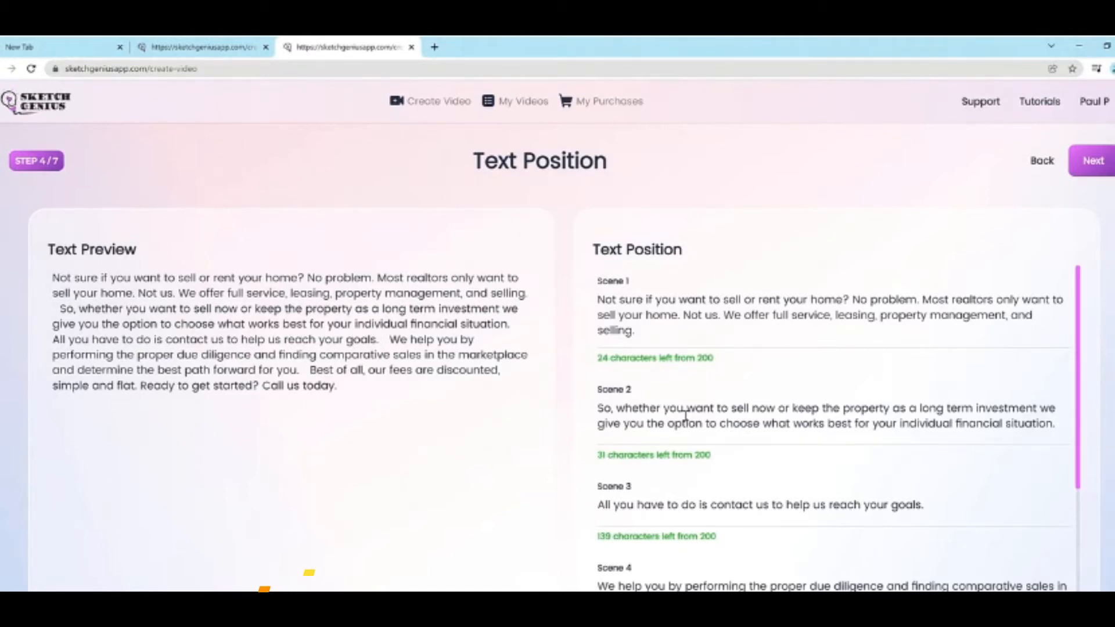
click(660, 334)
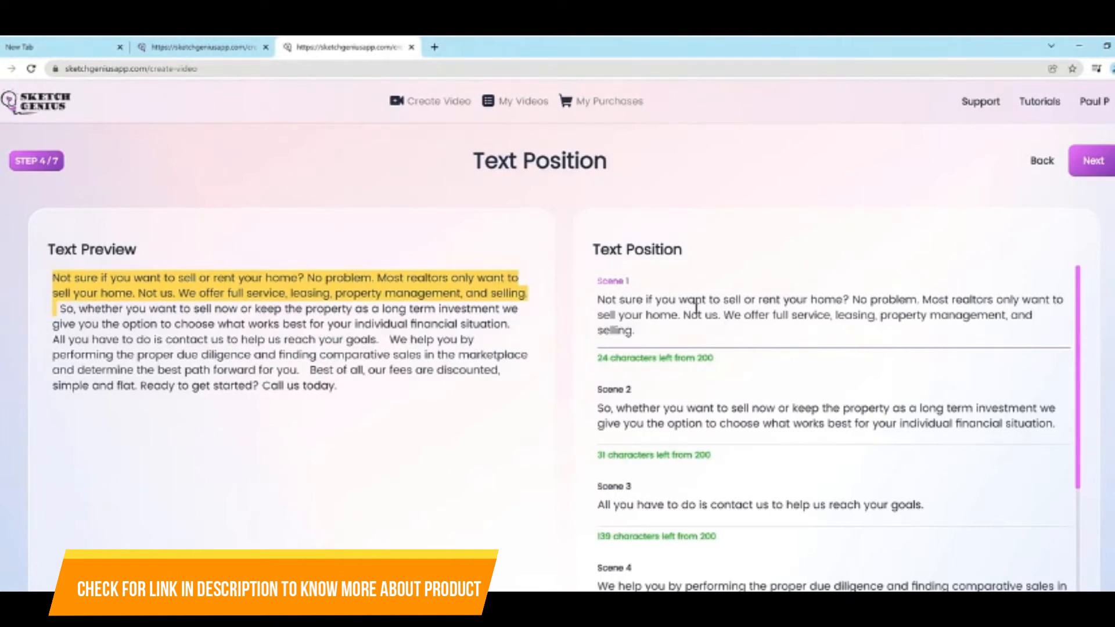
drag(723, 319, 683, 319)
key(BackSpace)
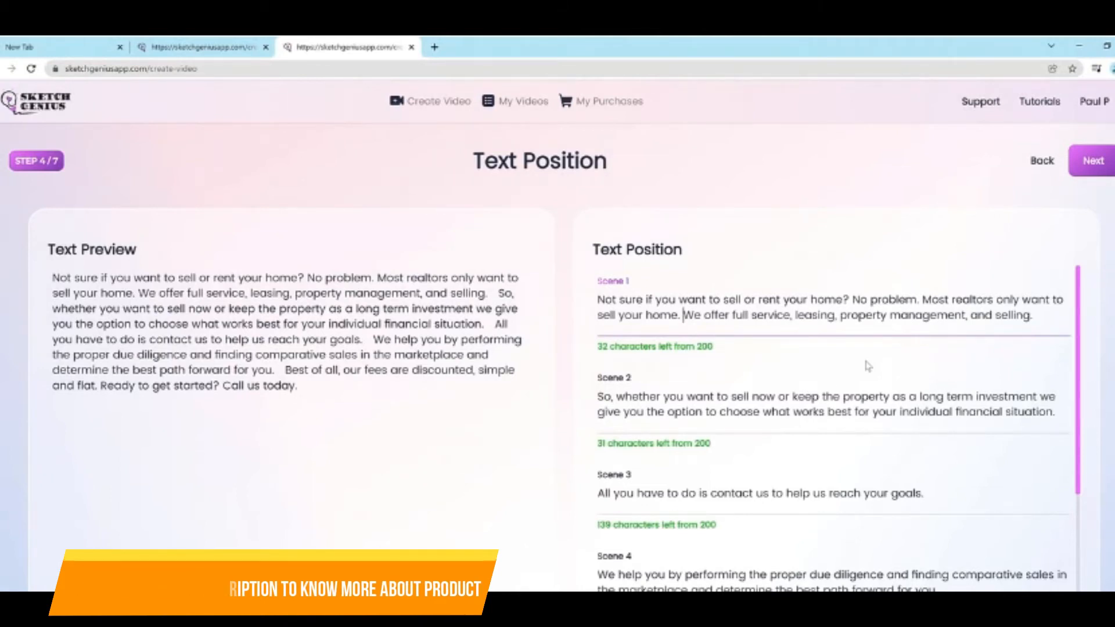
- Check the text of scenes 2 to 5 against the script preview and proceed to the video settings
click(795, 413)
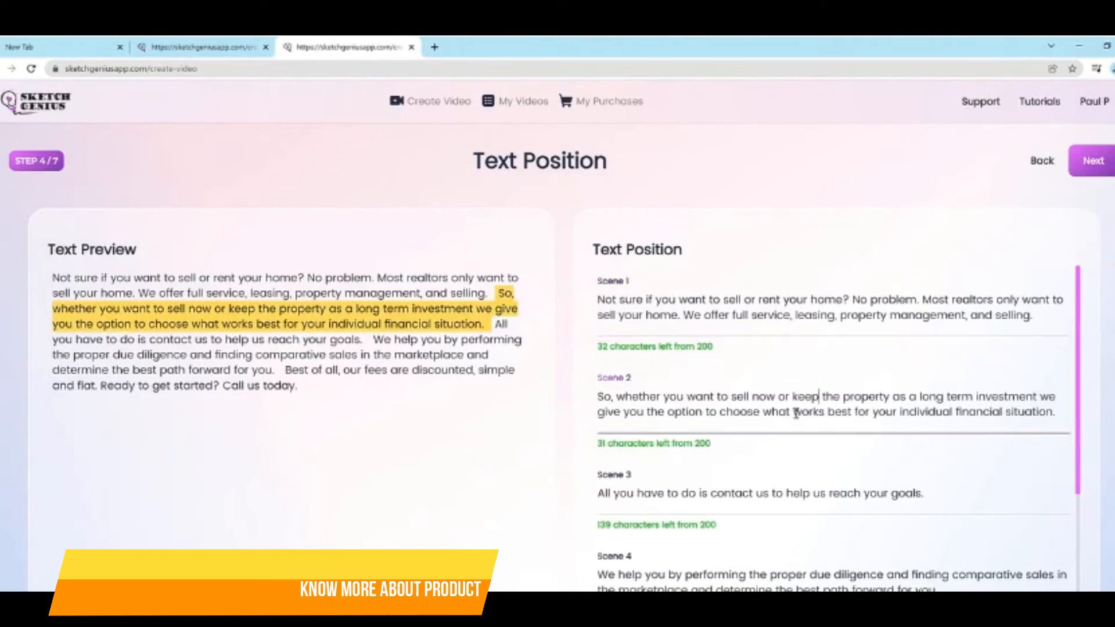
click(814, 494)
scroll(881, 465, down, 2)
click(859, 468)
scroll(777, 517, down, 1)
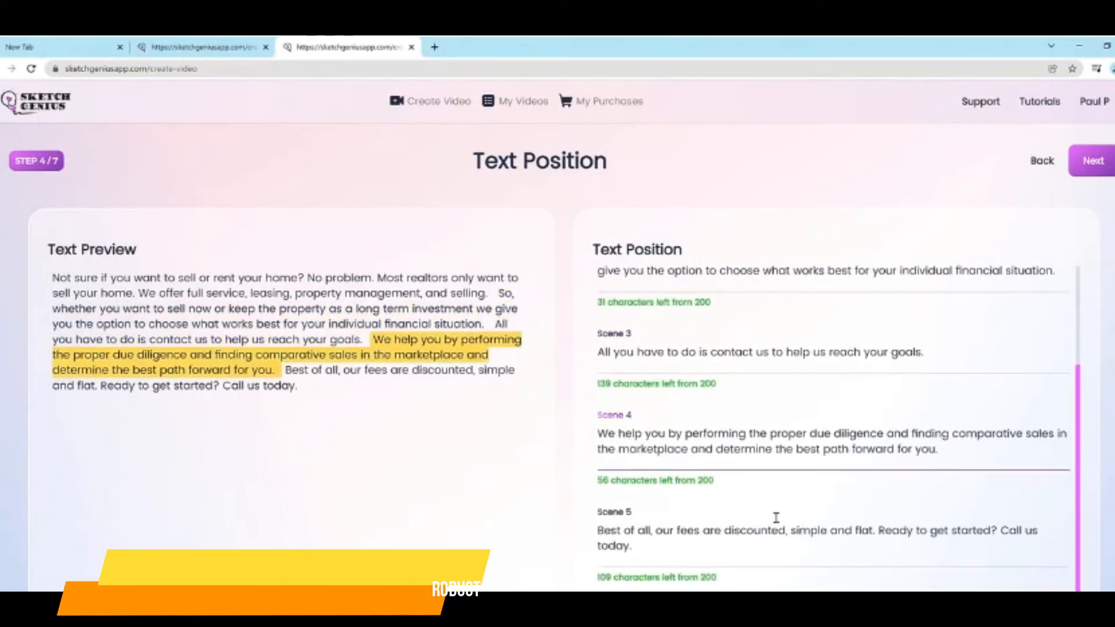
click(822, 514)
click(829, 529)
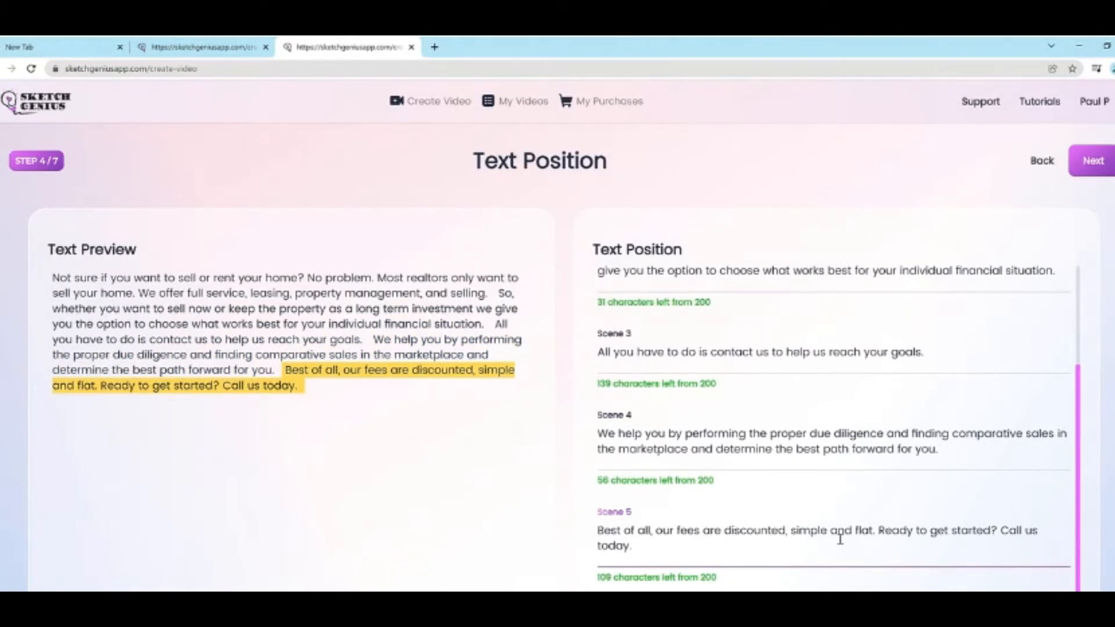
click(767, 433)
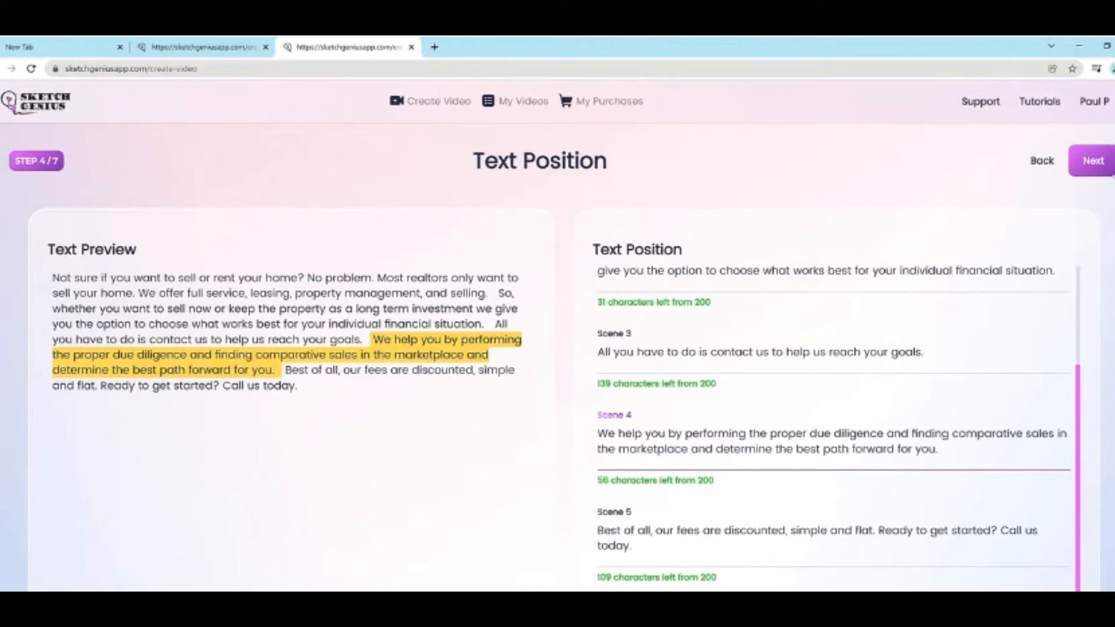
click(1103, 163)
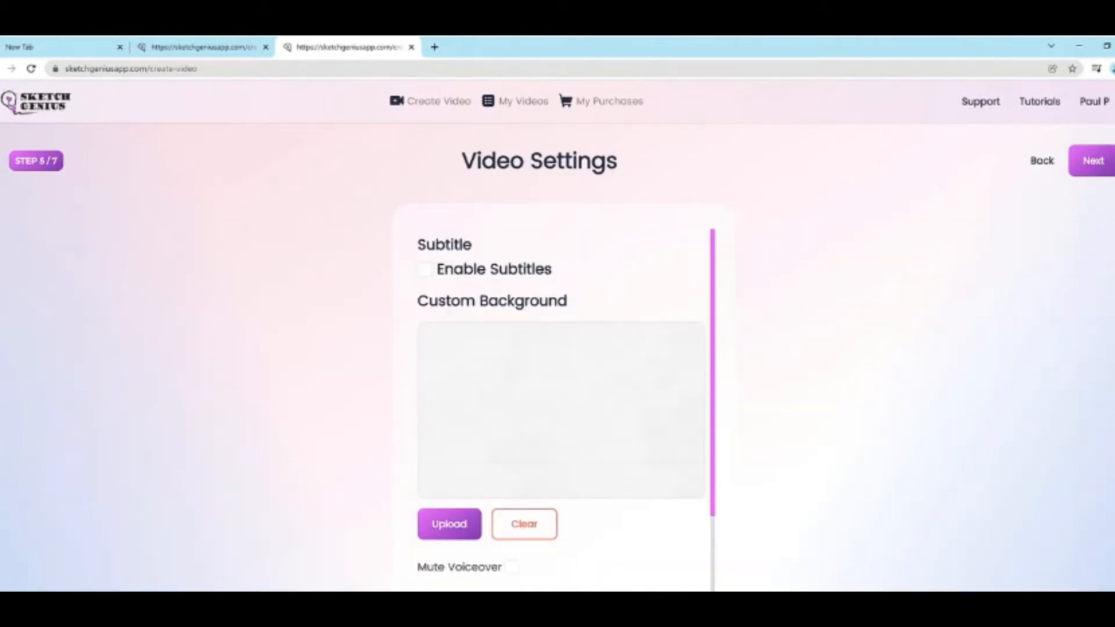
- Enable subtitles and look over the subtitle color and subtitle box color options
click(425, 269)
scroll(523, 276, down, 2)
drag(455, 550, 557, 552)
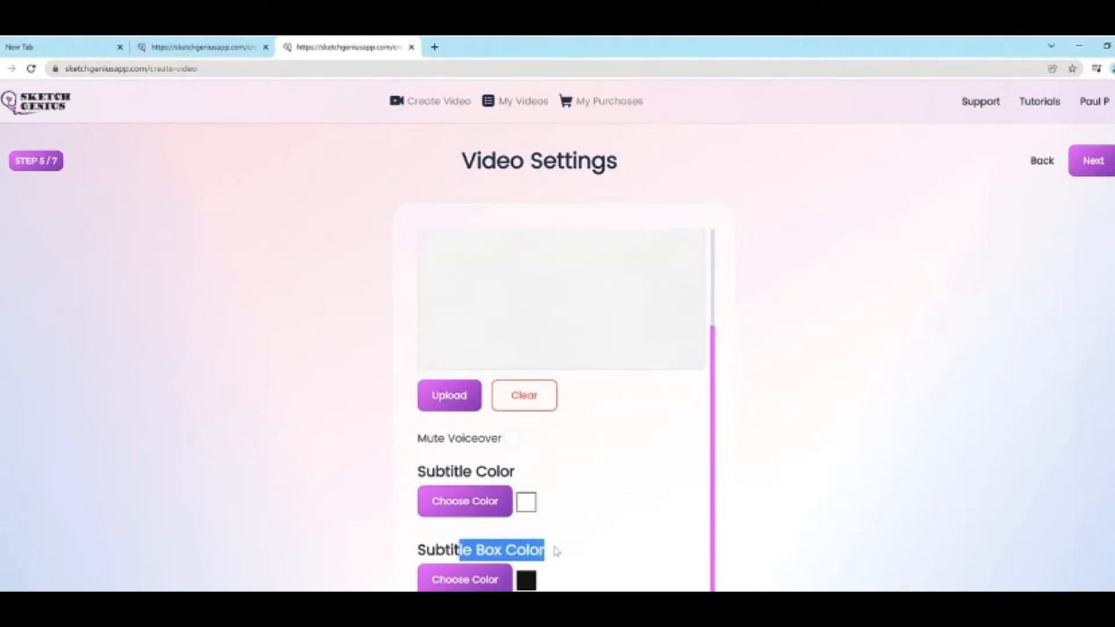
click(563, 544)
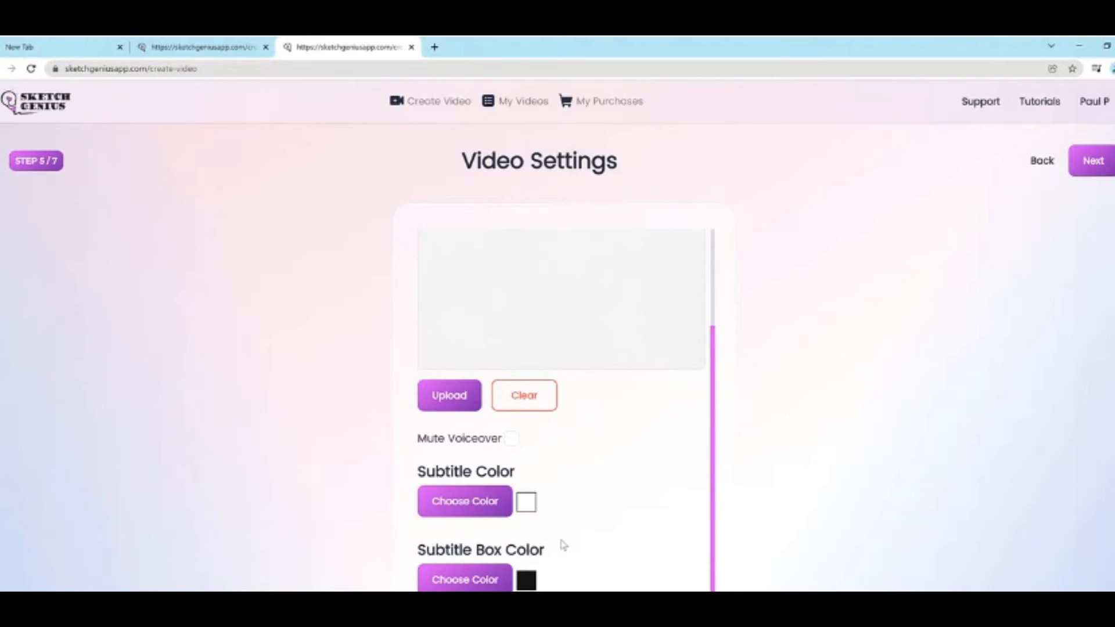
- Look over the mute voiceover and custom background options and proceed to the Create Your Video stage
scroll(563, 544, up, 1)
drag(444, 507, 557, 503)
click(566, 510)
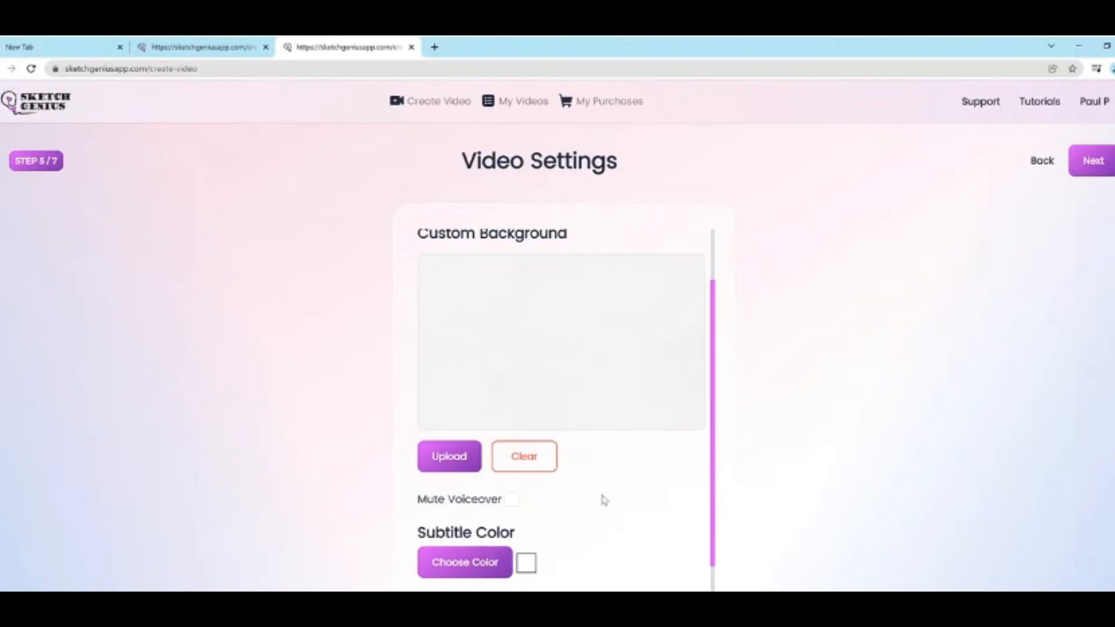
scroll(622, 436, up, 1)
drag(430, 303, 627, 291)
click(630, 293)
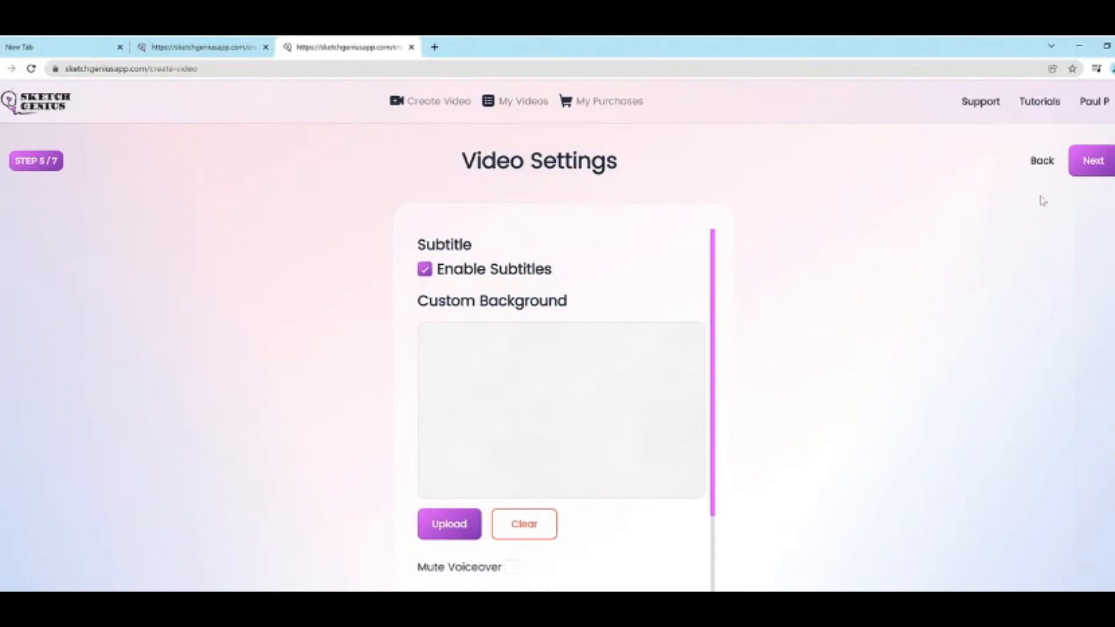
click(1093, 162)
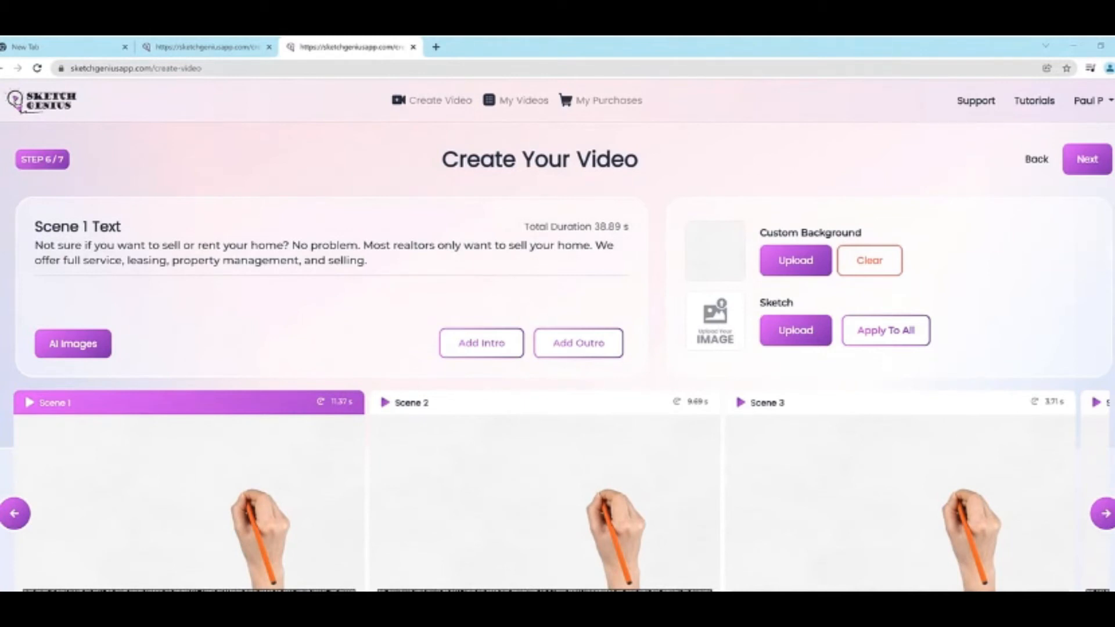
- Browse the AI images for Scene 1 and use the white gabled house among trees as its sketch, with the background removed
mouse_move(40, 317)
mouse_down()
mouse_move(61, 385)
mouse_move(39, 340)
mouse_up()
click(94, 354)
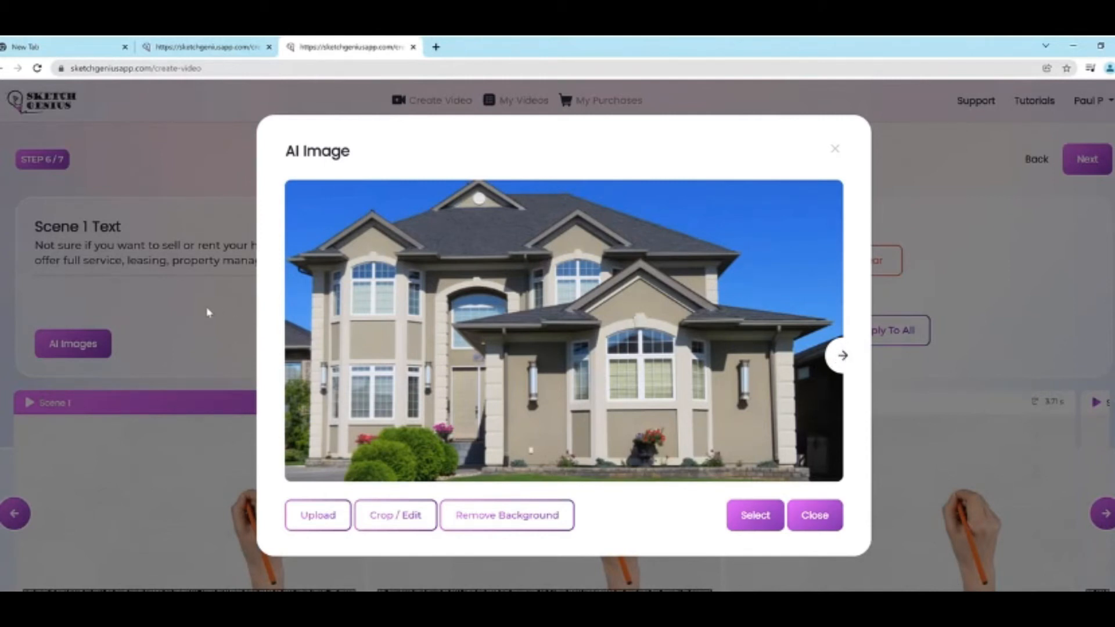
click(843, 356)
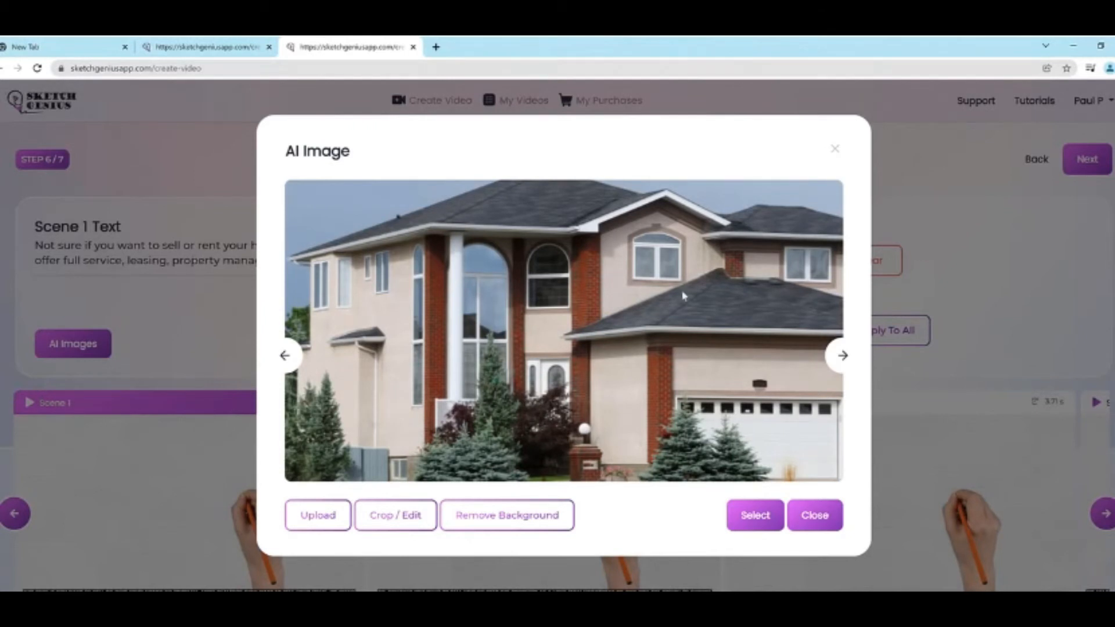
click(844, 357)
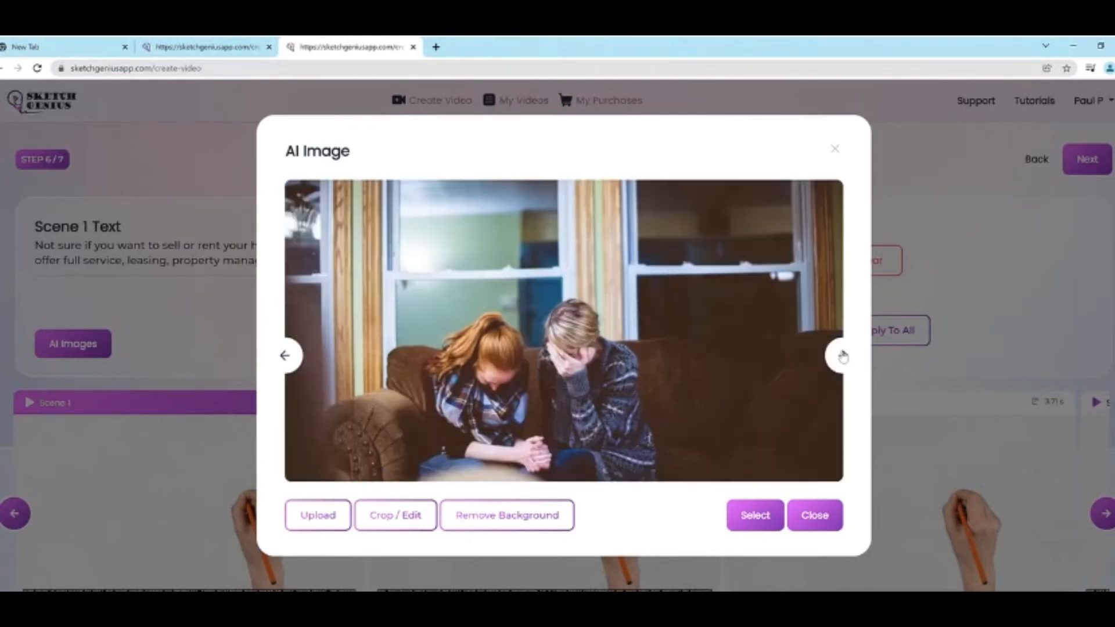
click(844, 357)
click(843, 357)
click(843, 357)
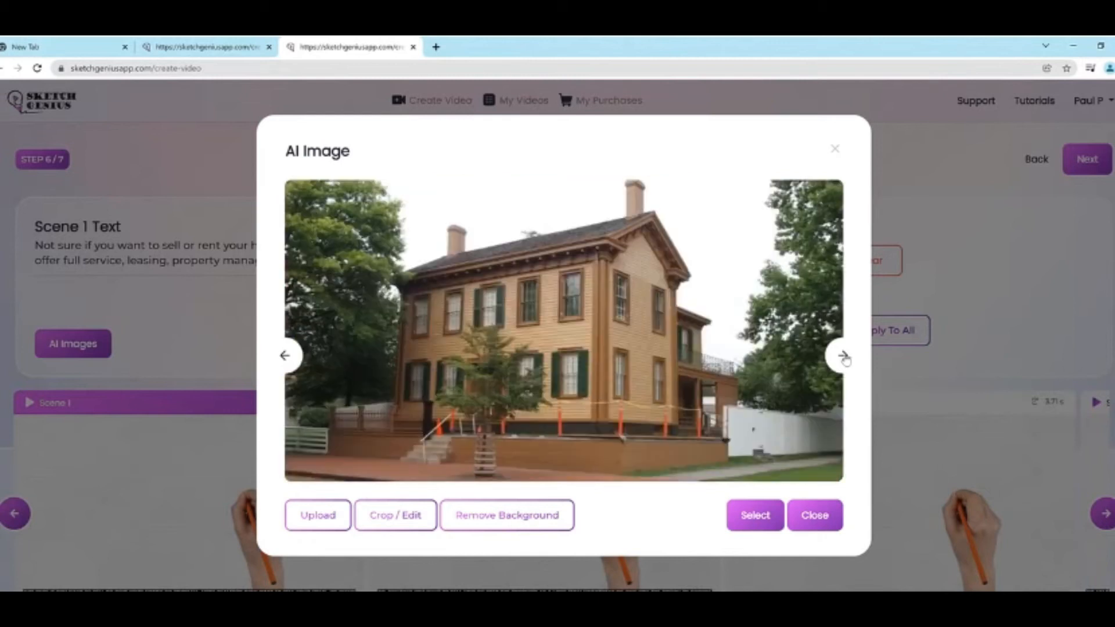
click(843, 357)
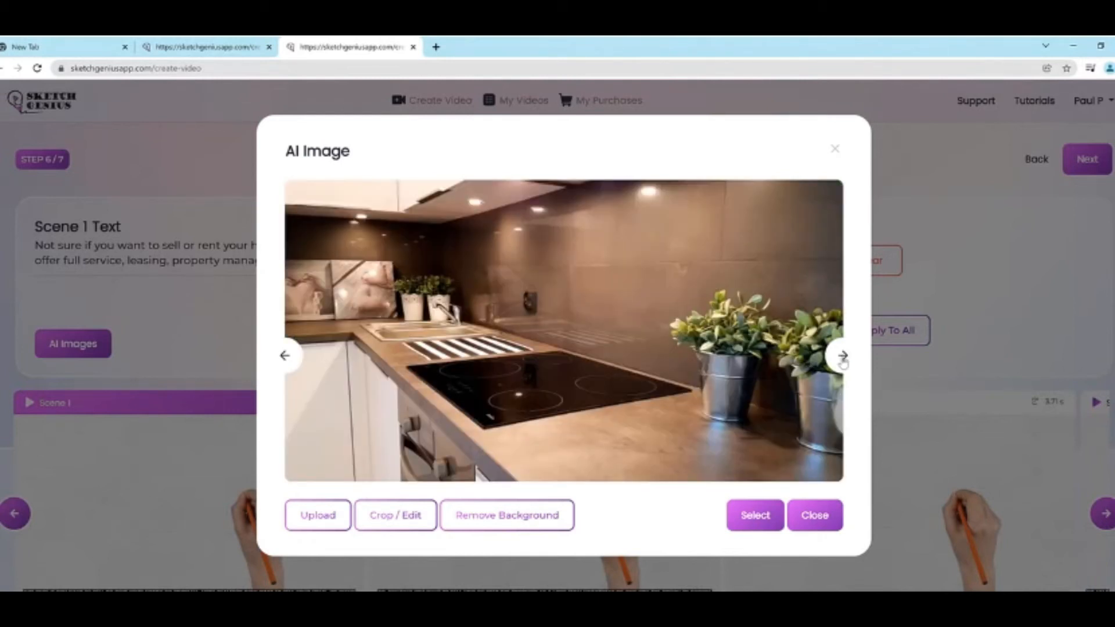
click(844, 356)
click(285, 356)
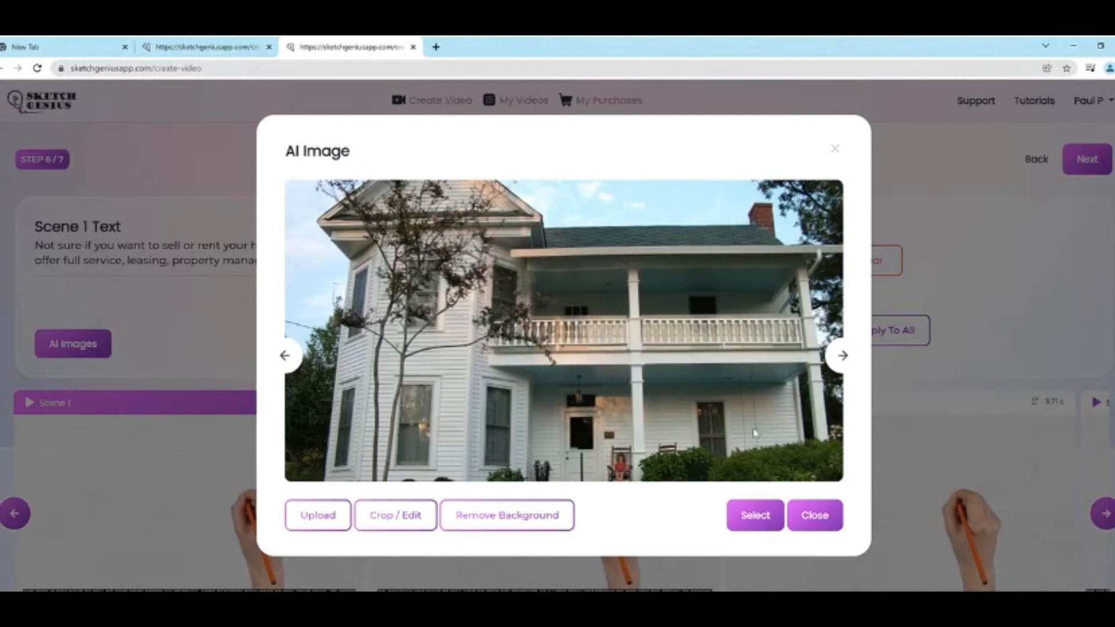
click(842, 365)
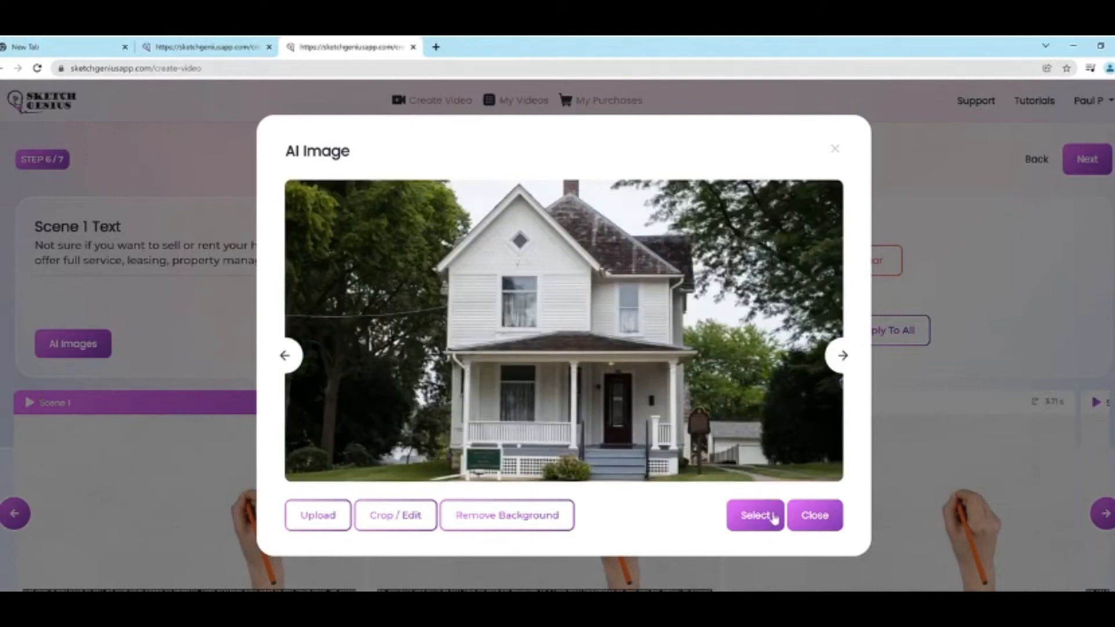
click(549, 522)
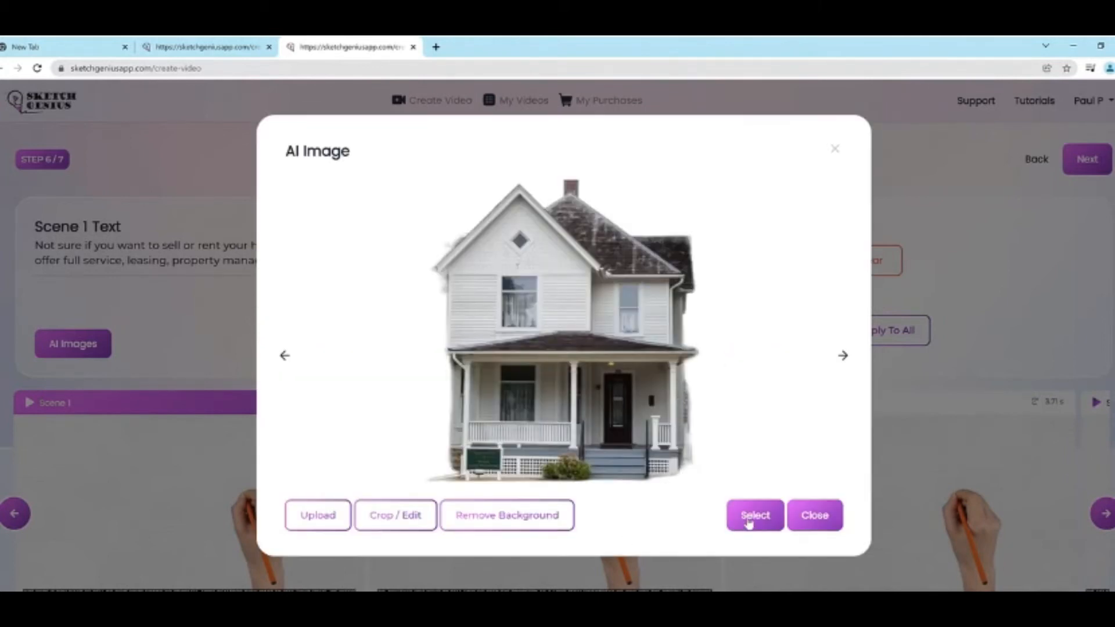
click(748, 522)
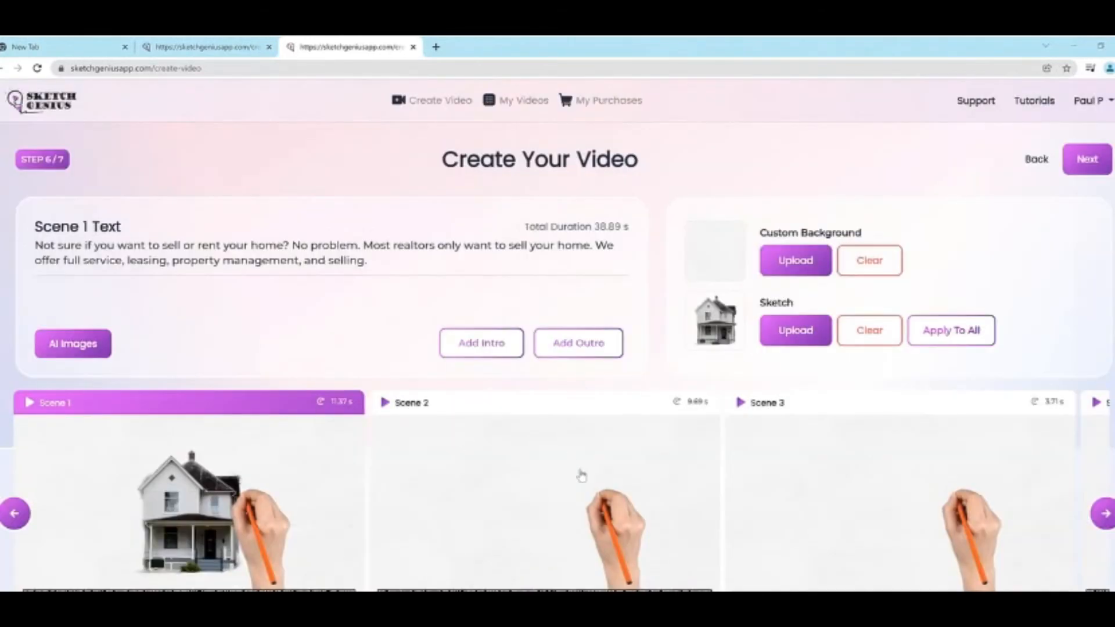
- Use the AI image of a calculator and pen on financial papers as the sketch for Scene 2
click(580, 506)
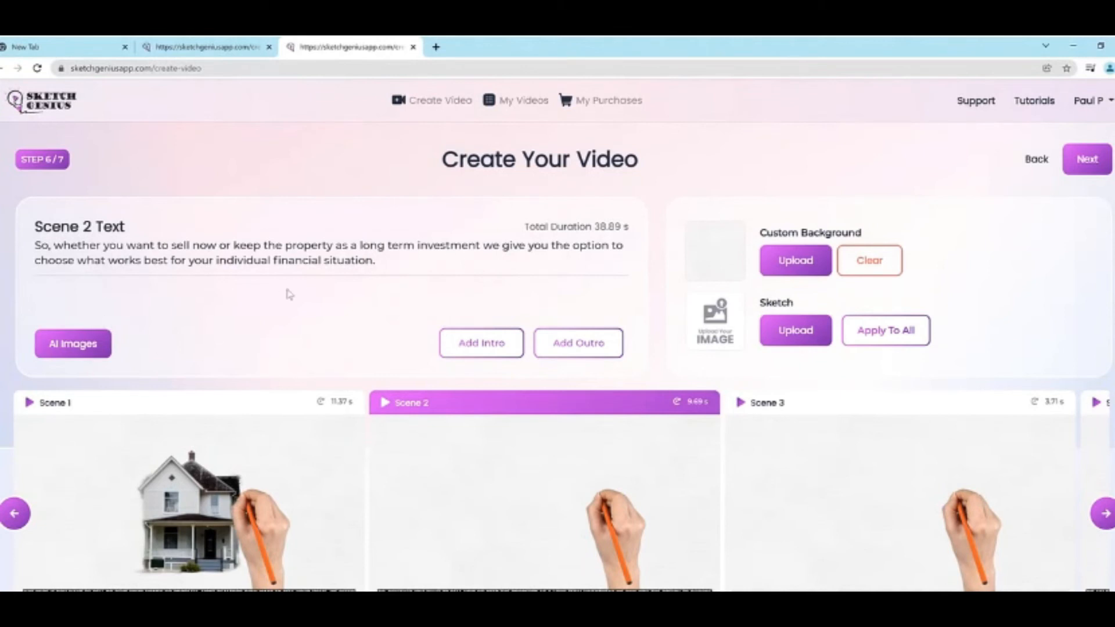
click(102, 351)
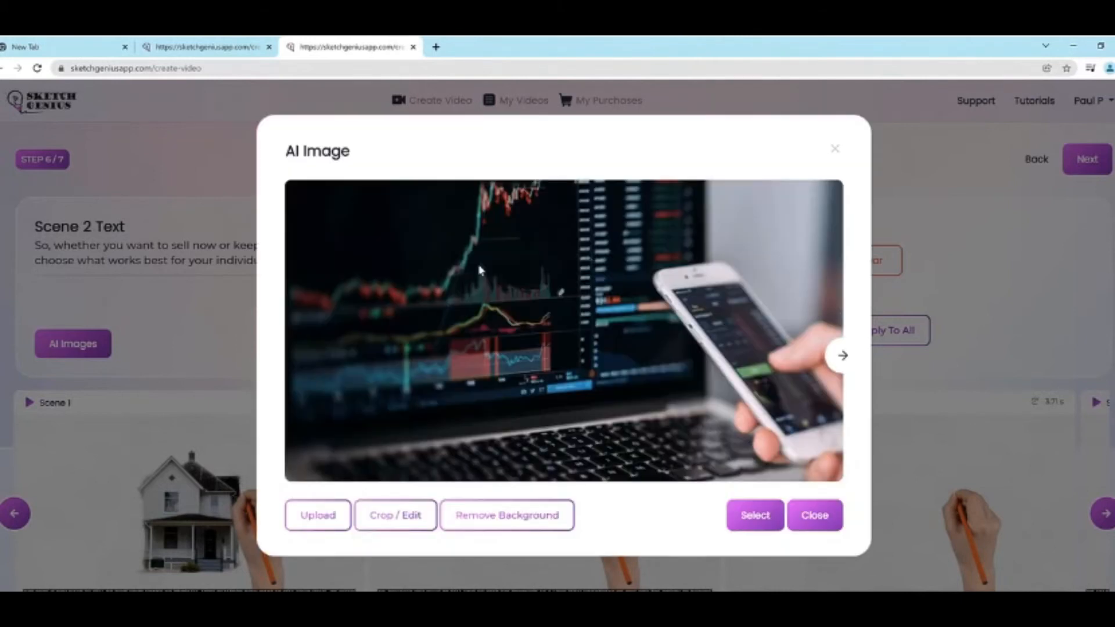
click(831, 358)
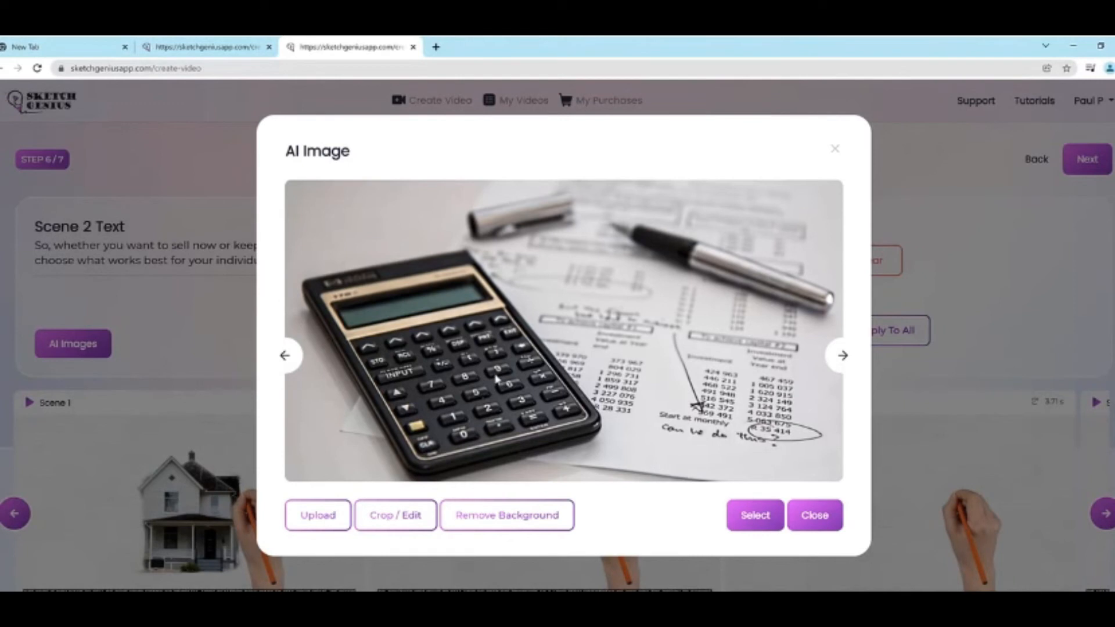
click(768, 517)
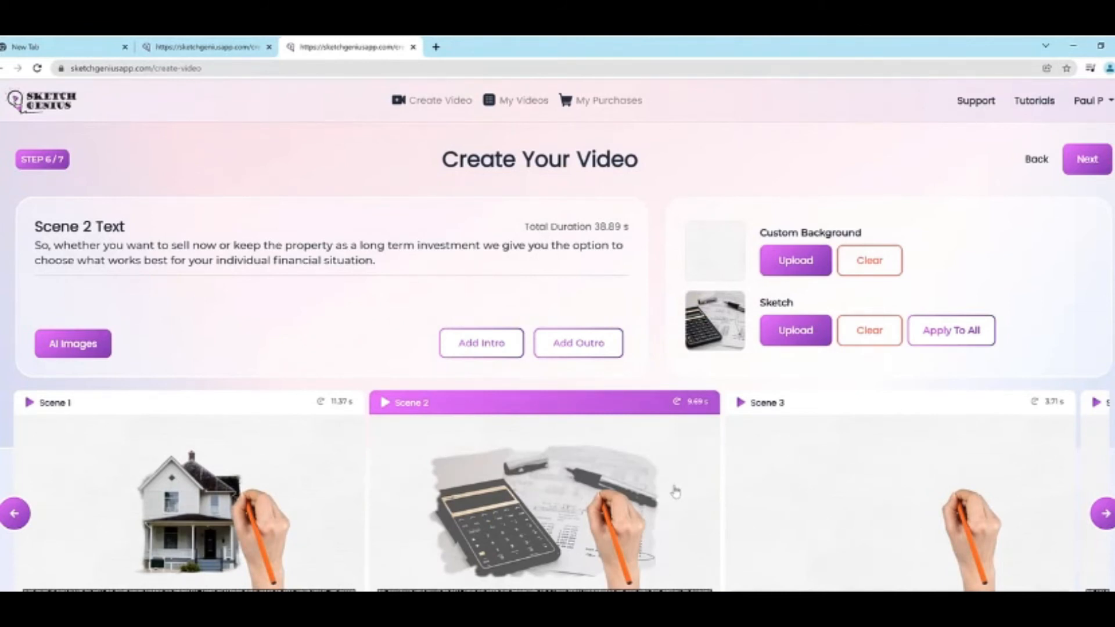
- Search the Pexels photos for "contact us" to find a sketch image for Scene 3
click(1103, 514)
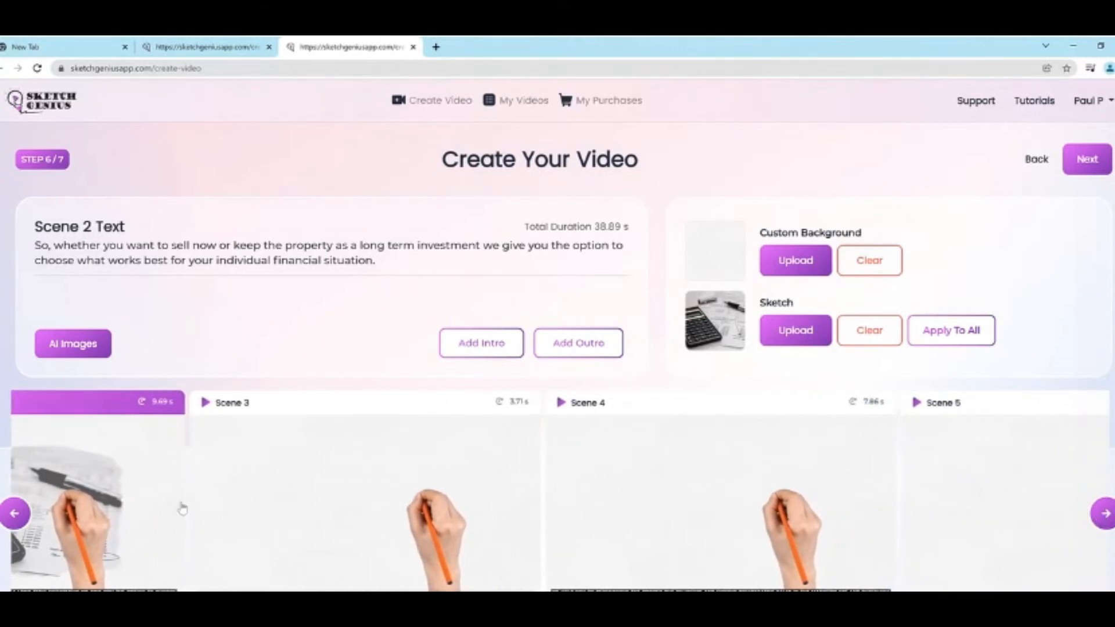
click(241, 488)
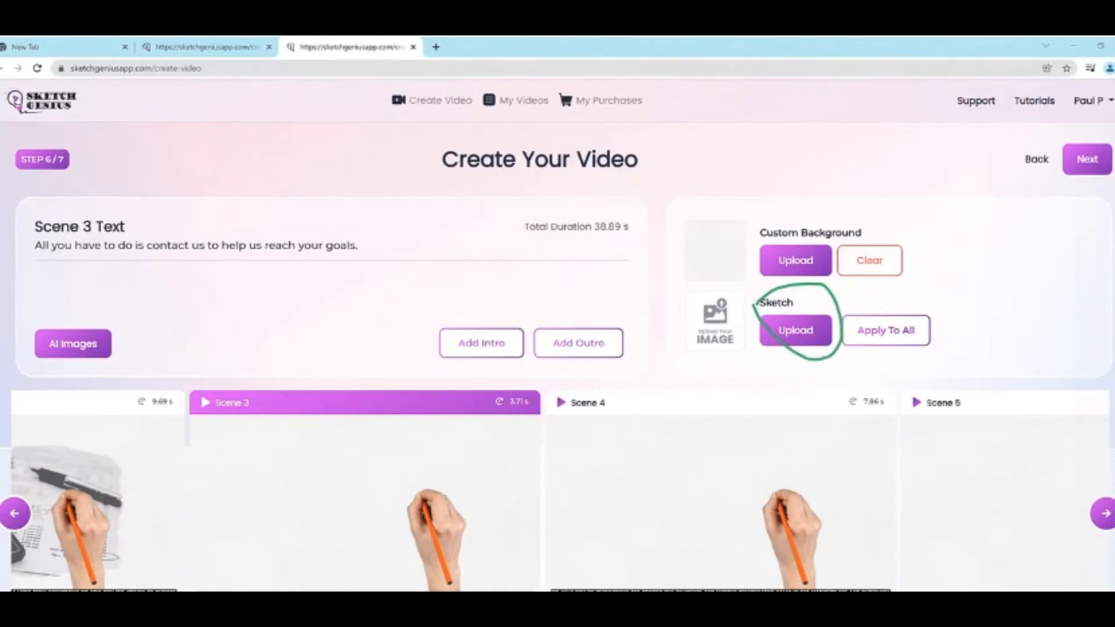
click(795, 329)
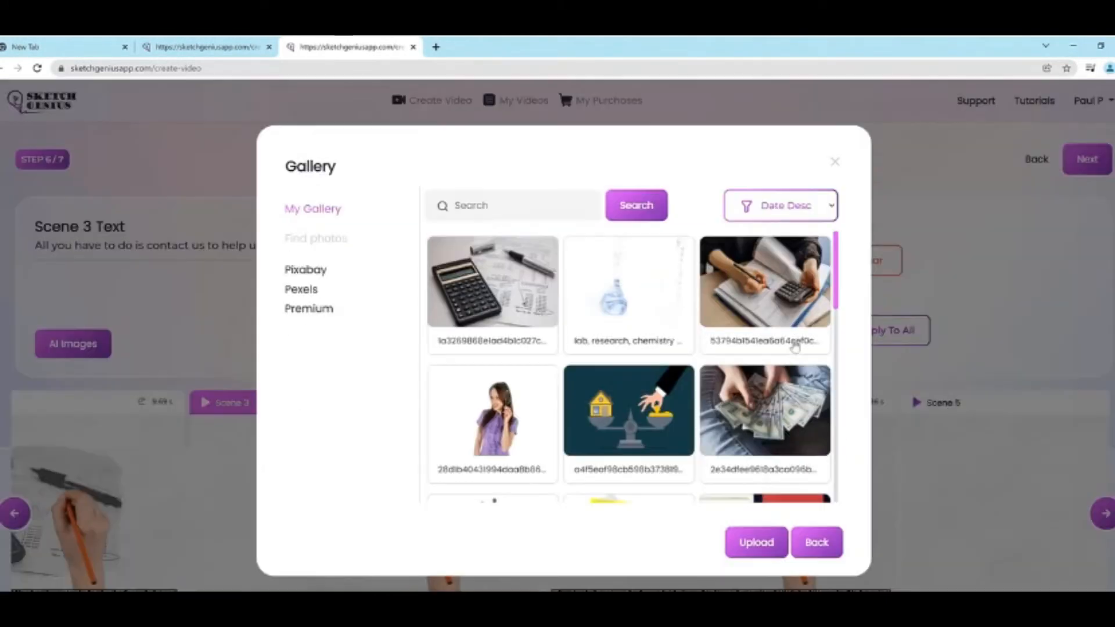
click(345, 291)
click(490, 298)
text(contact us)
key(Return)
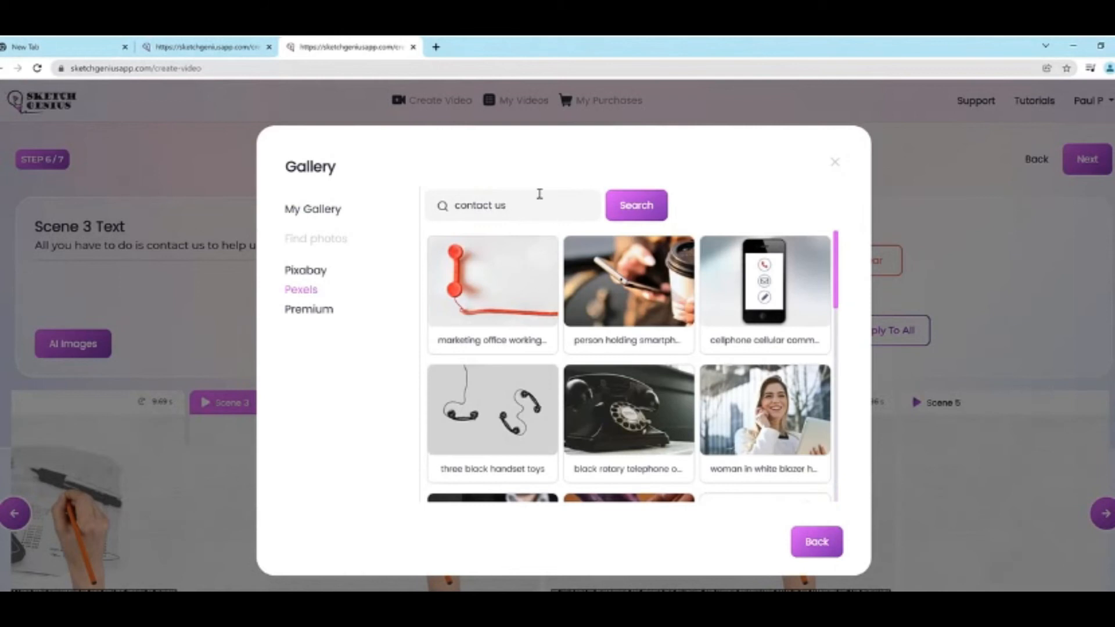
- Use the photo of the smiling woman in a white blazer on the phone as the Scene 3 sketch
triple_click(546, 205)
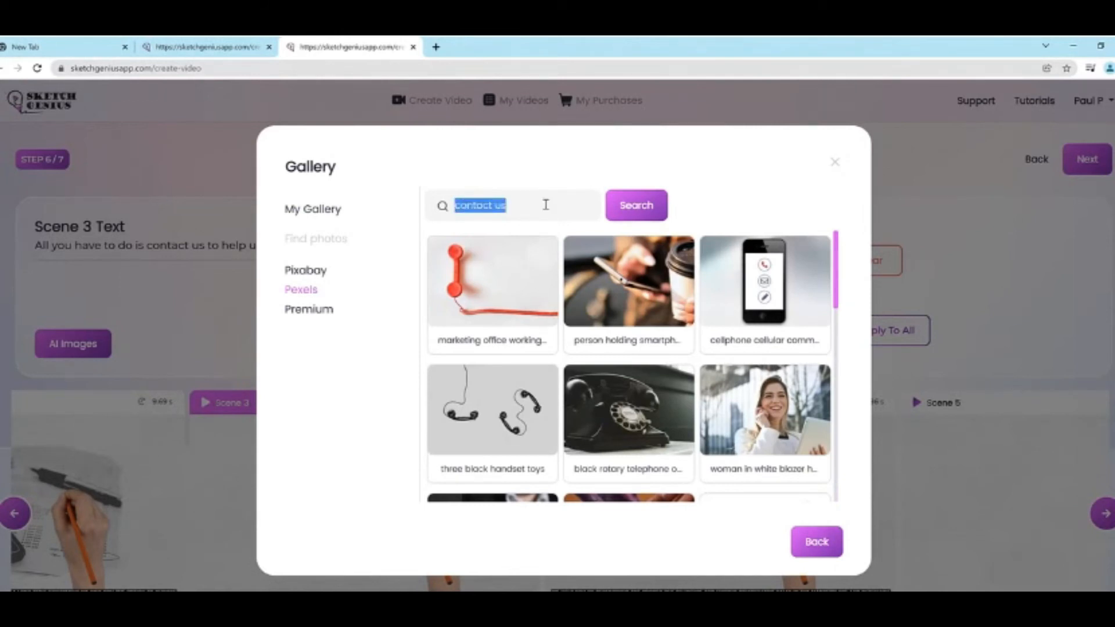
click(765, 410)
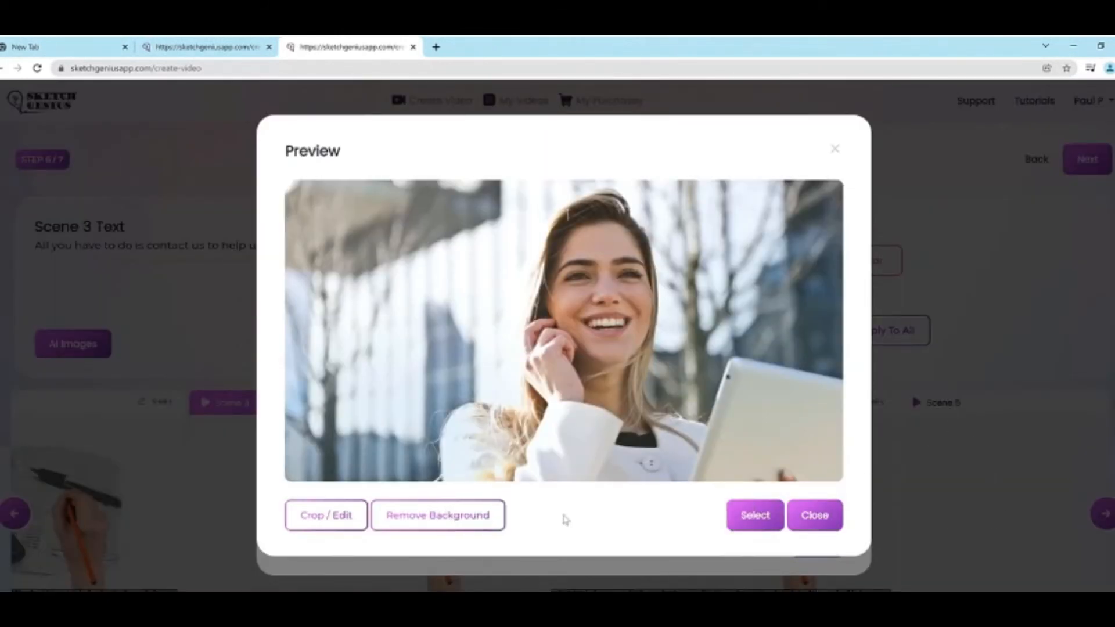
click(770, 516)
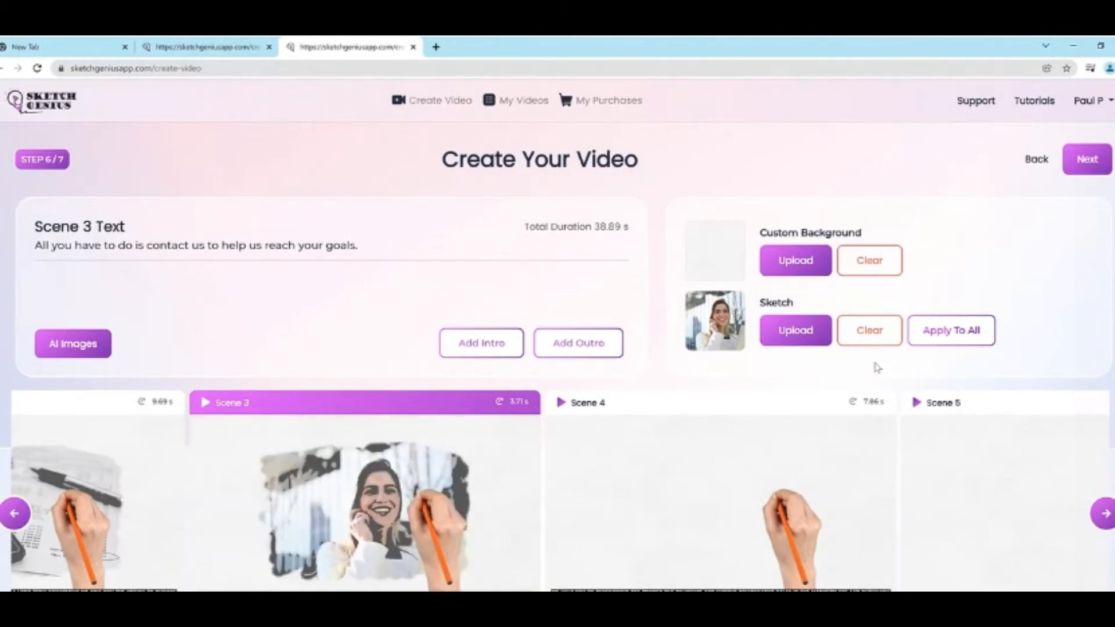
- Use the AI image of the red "SPECIAL DEAL" sign beside two walking shoppers as the sketch for Scene 4
scroll(656, 523, right, 2)
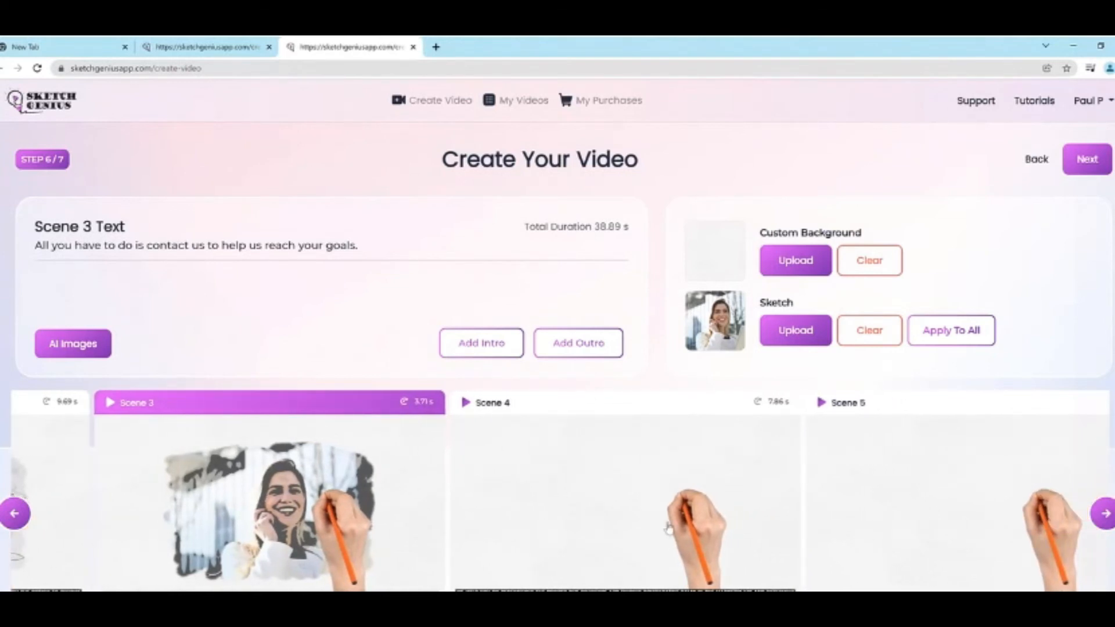
click(700, 495)
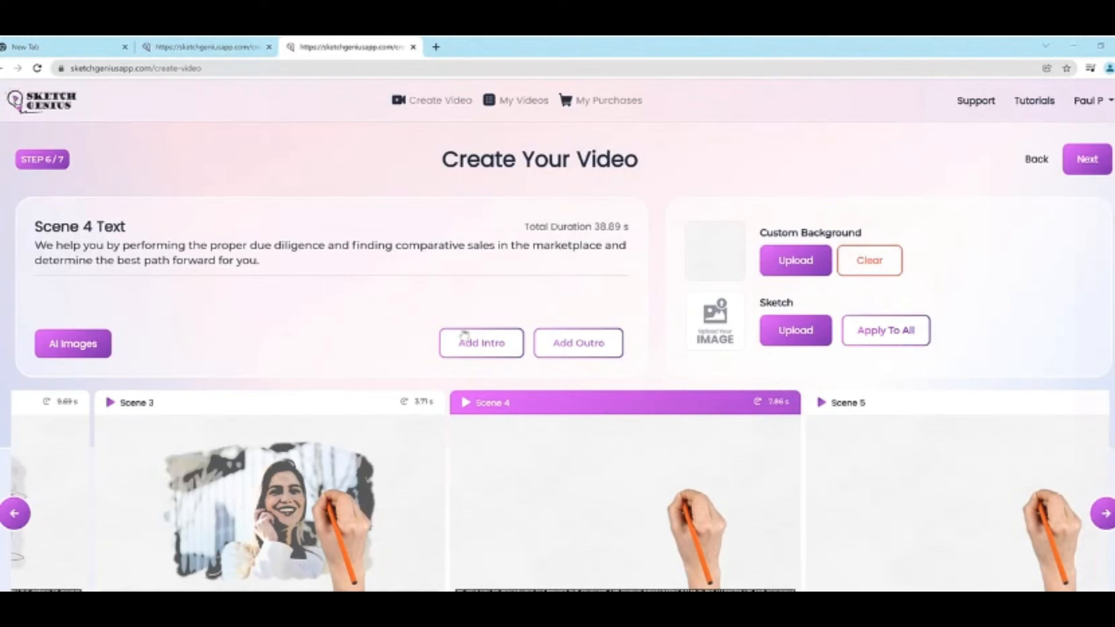
click(77, 348)
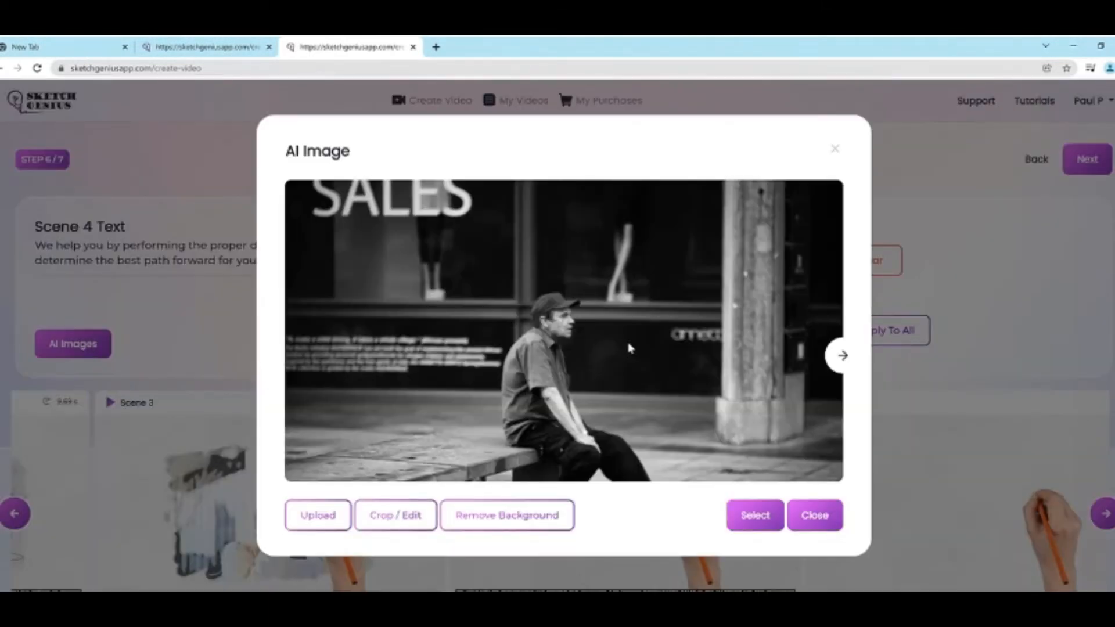
click(843, 357)
click(846, 360)
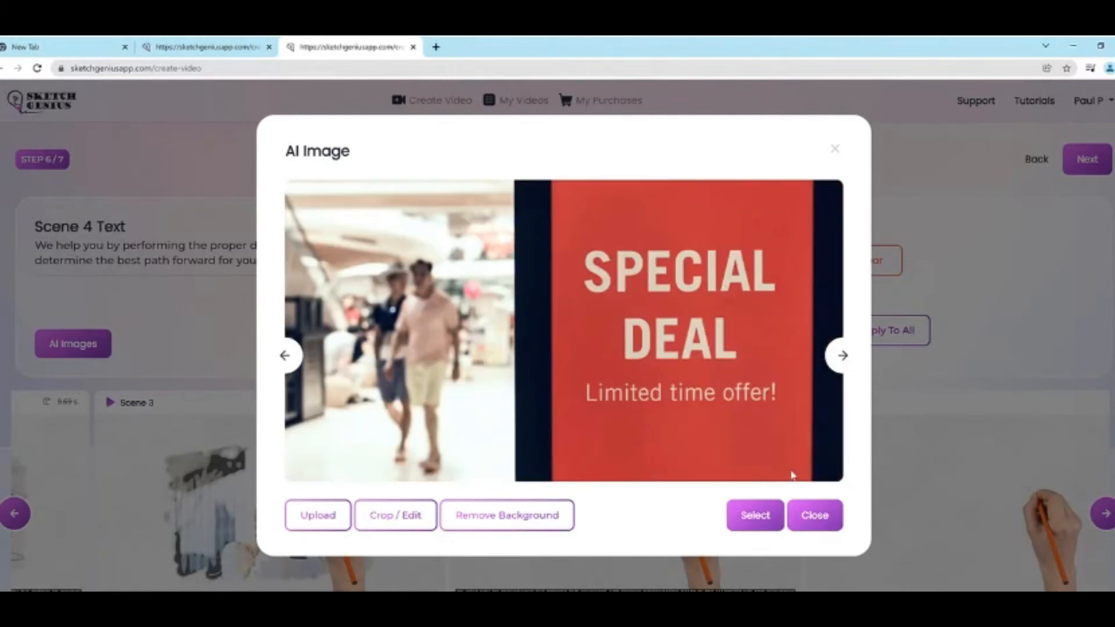
click(767, 523)
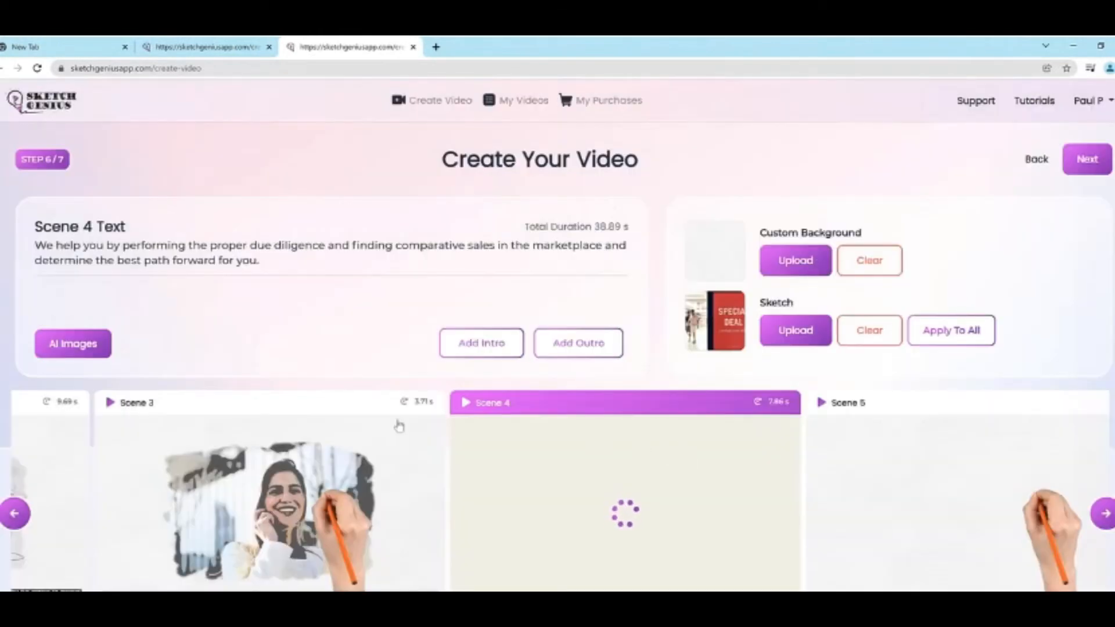
- Use the gallery photo of the woman in a purple shirt wearing a headset as the Scene 5 sketch
click(1106, 513)
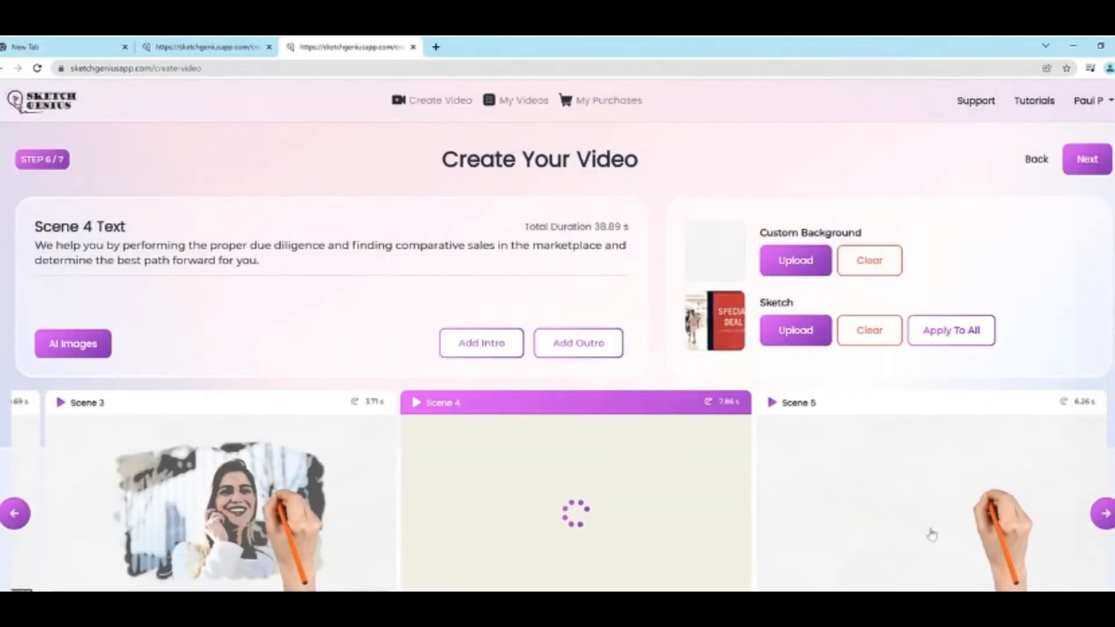
click(931, 535)
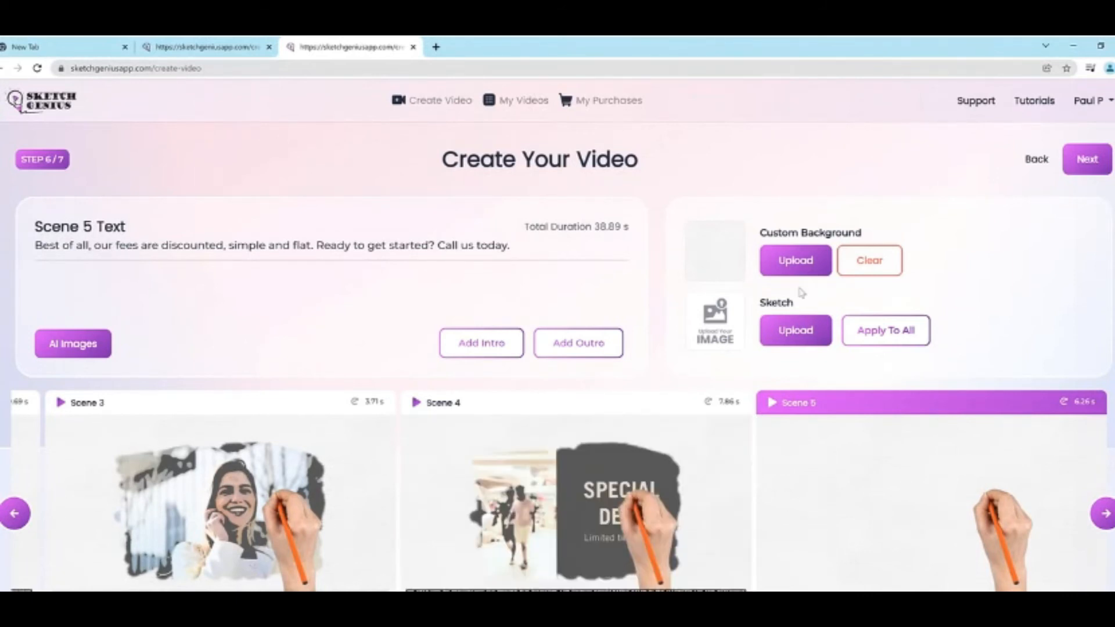
click(805, 339)
scroll(766, 342, down, 2)
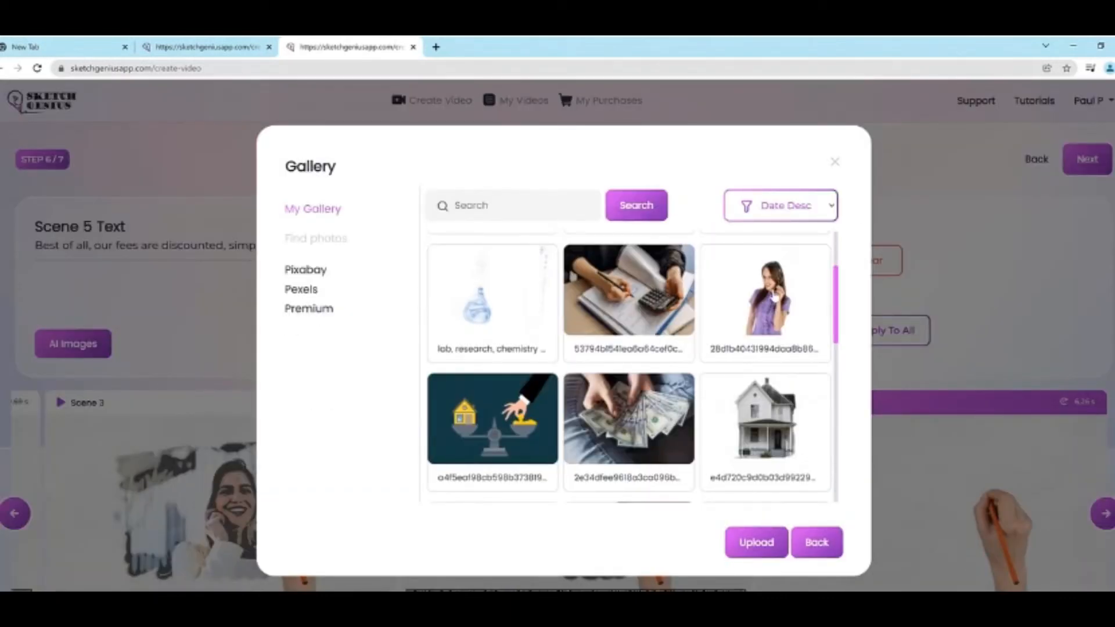
click(778, 298)
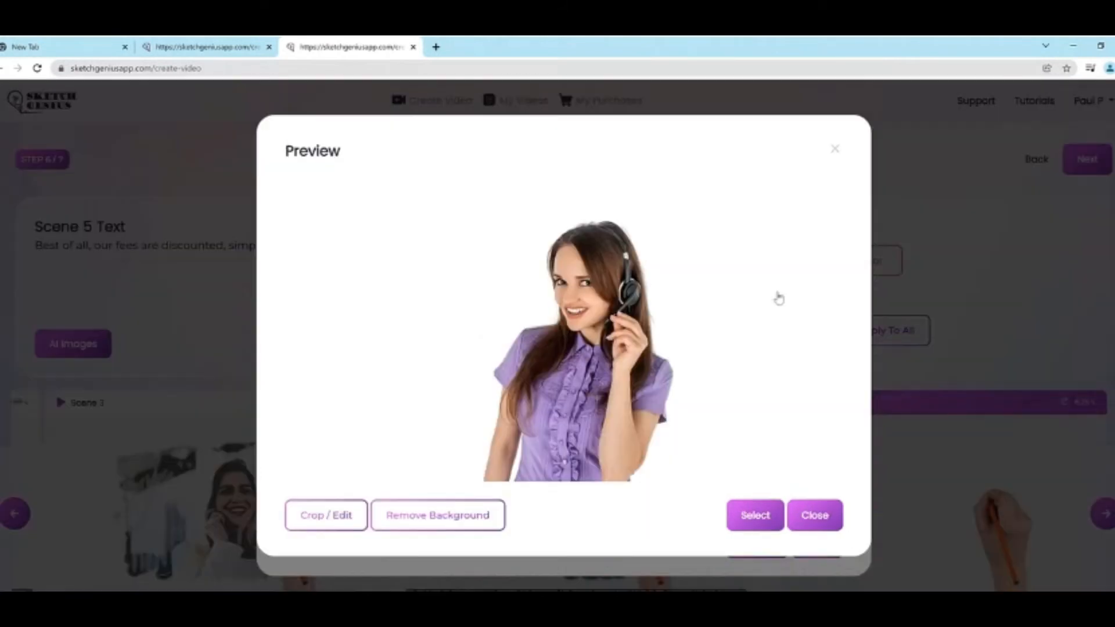
click(819, 517)
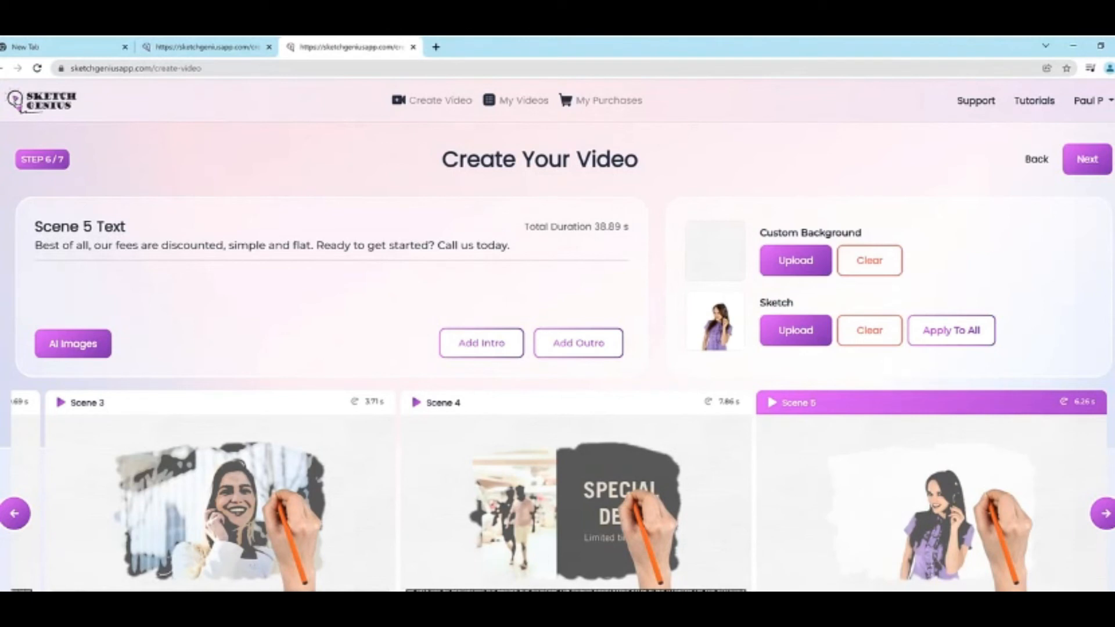
mouse_move(419, 319)
mouse_down()
mouse_move(451, 306)
mouse_move(423, 390)
mouse_move(419, 321)
mouse_up()
mouse_move(530, 317)
mouse_down()
mouse_move(608, 381)
mouse_move(511, 332)
mouse_up()
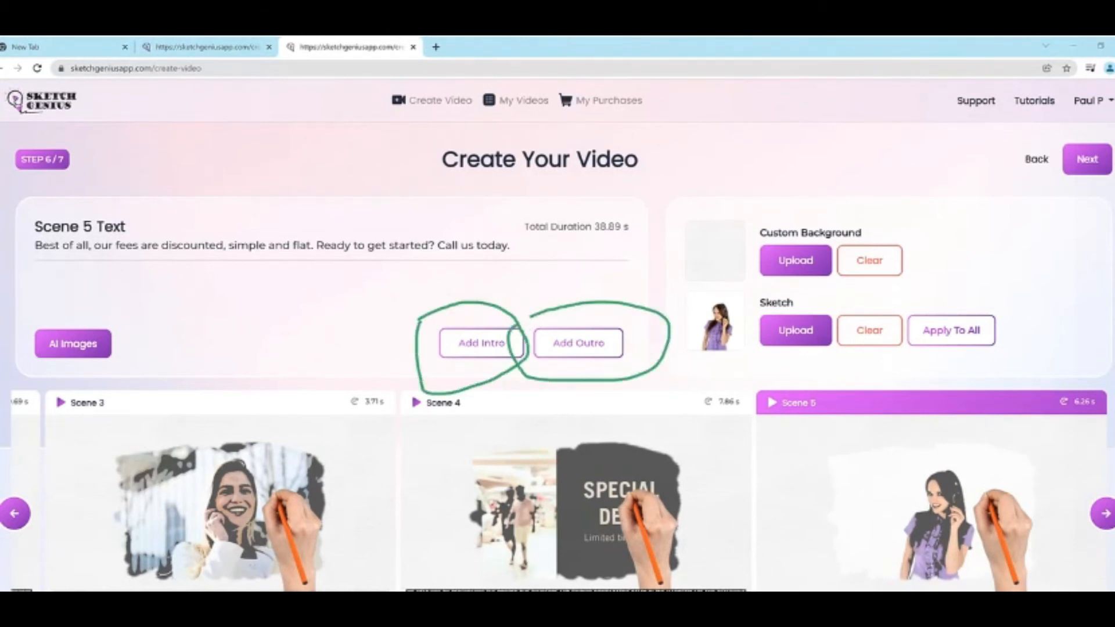
key(Escape)
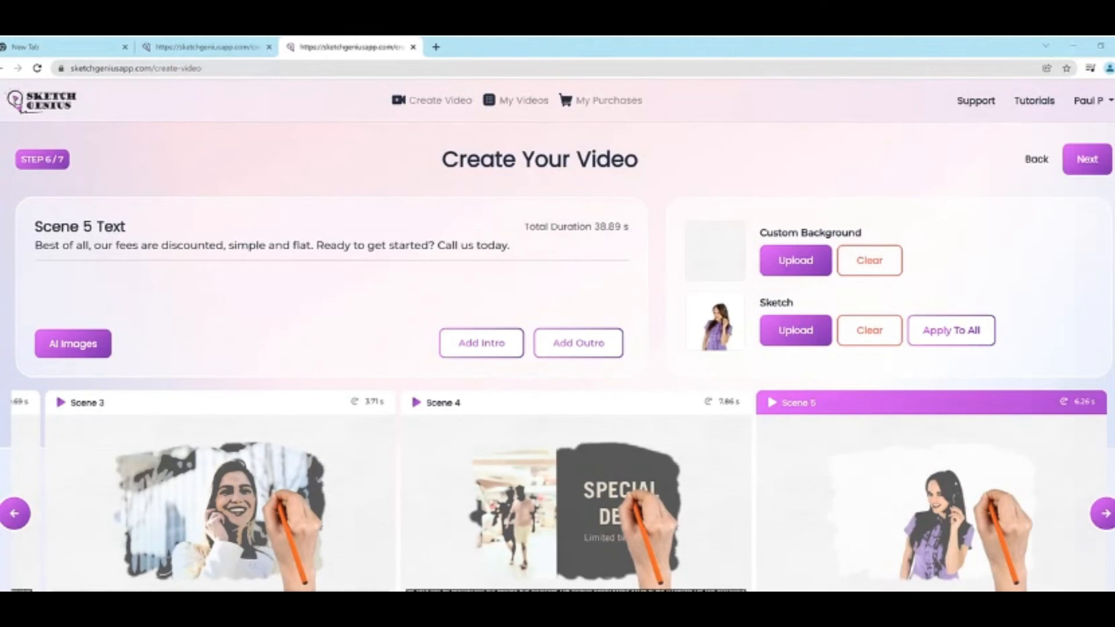
- Examine the text and sketch image options for an intro and an outro without adding either
click(472, 350)
click(374, 288)
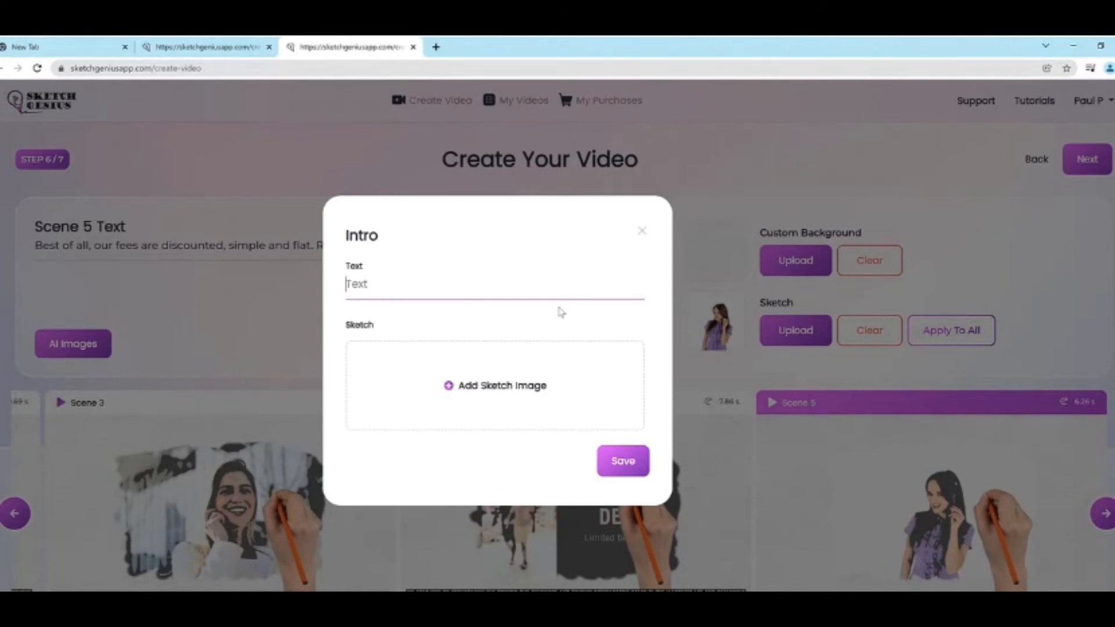
click(641, 230)
click(607, 334)
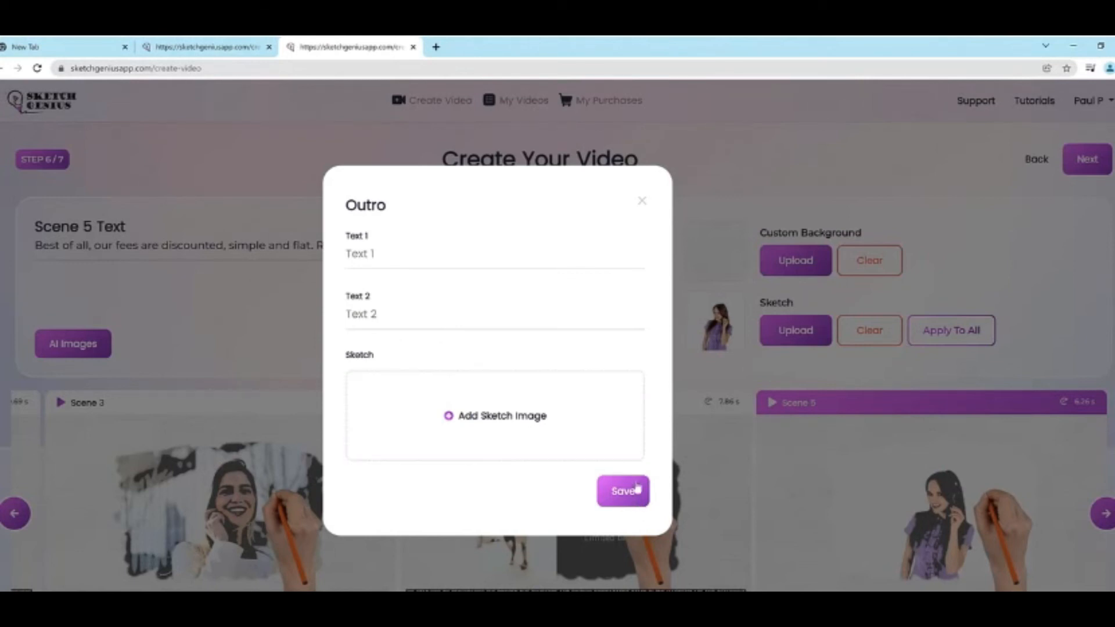
click(642, 201)
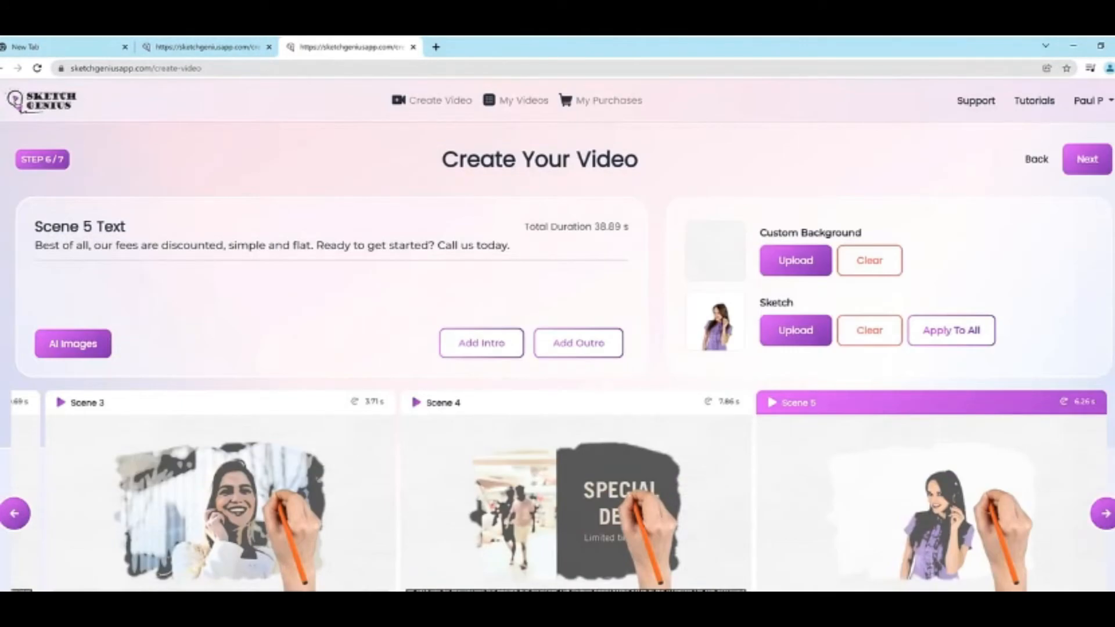
- Finalize the video with the project name "real estate project demo" at 1080p resolution and start creating it
click(1087, 160)
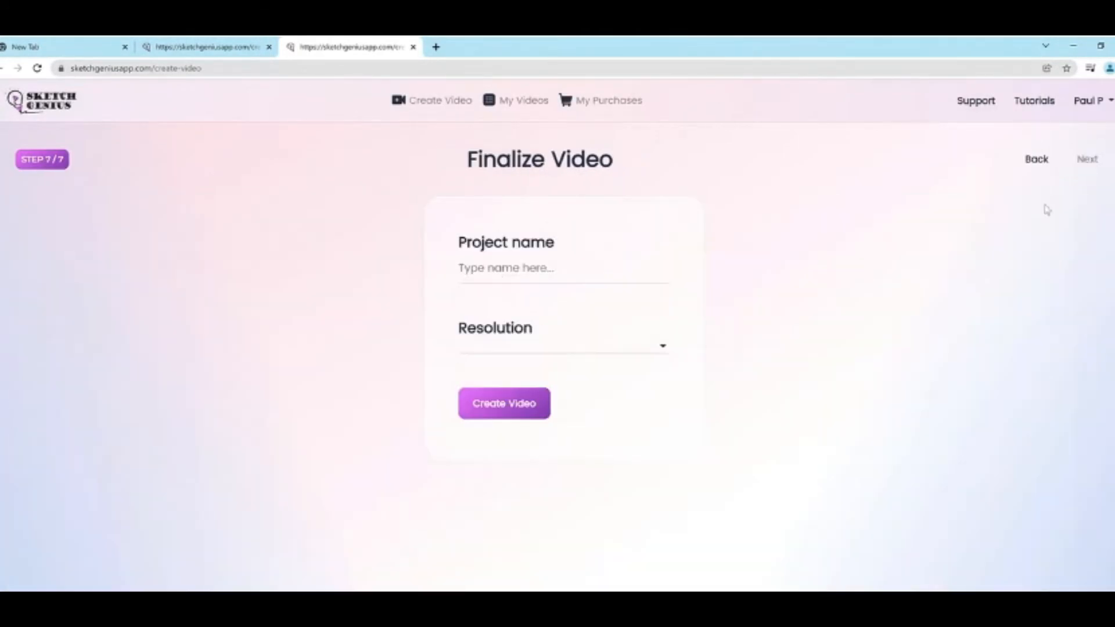
click(506, 270)
text(real estate project demo)
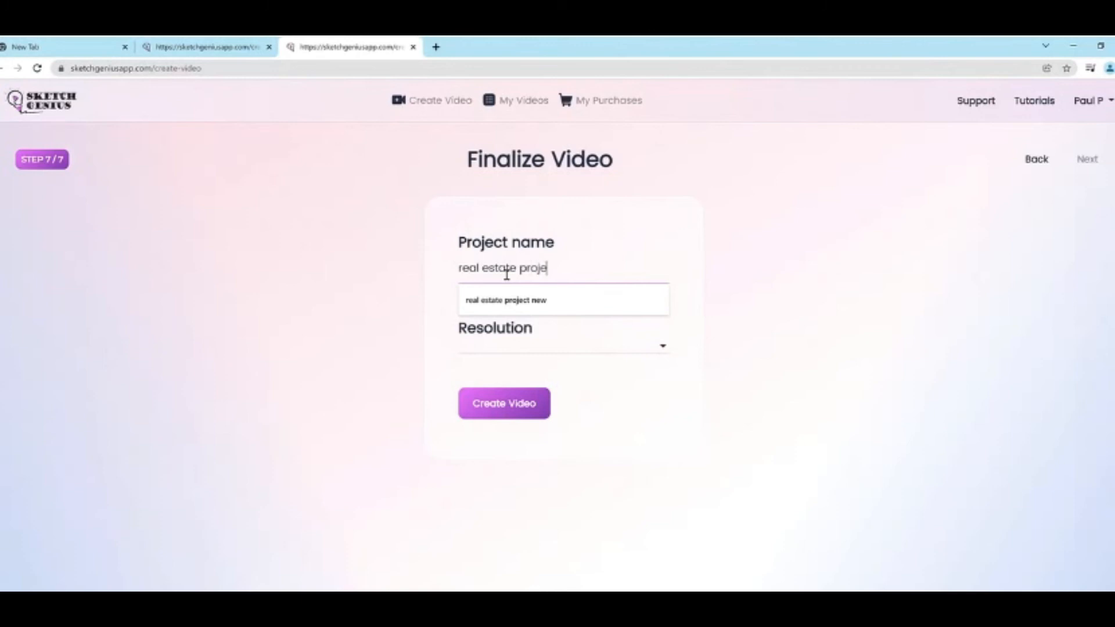
click(523, 348)
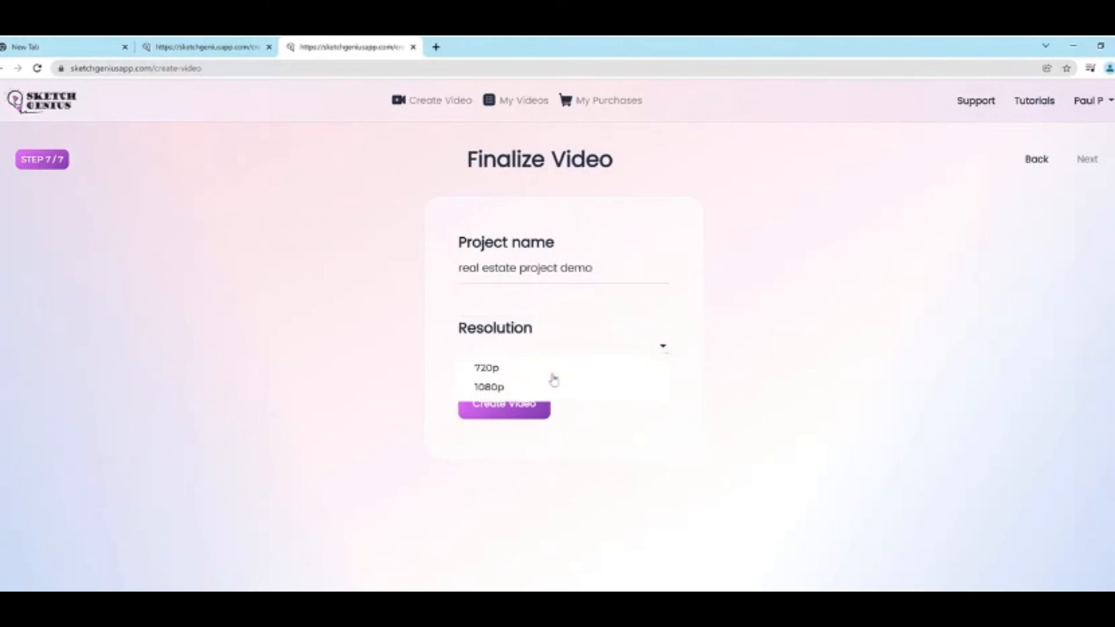
click(553, 384)
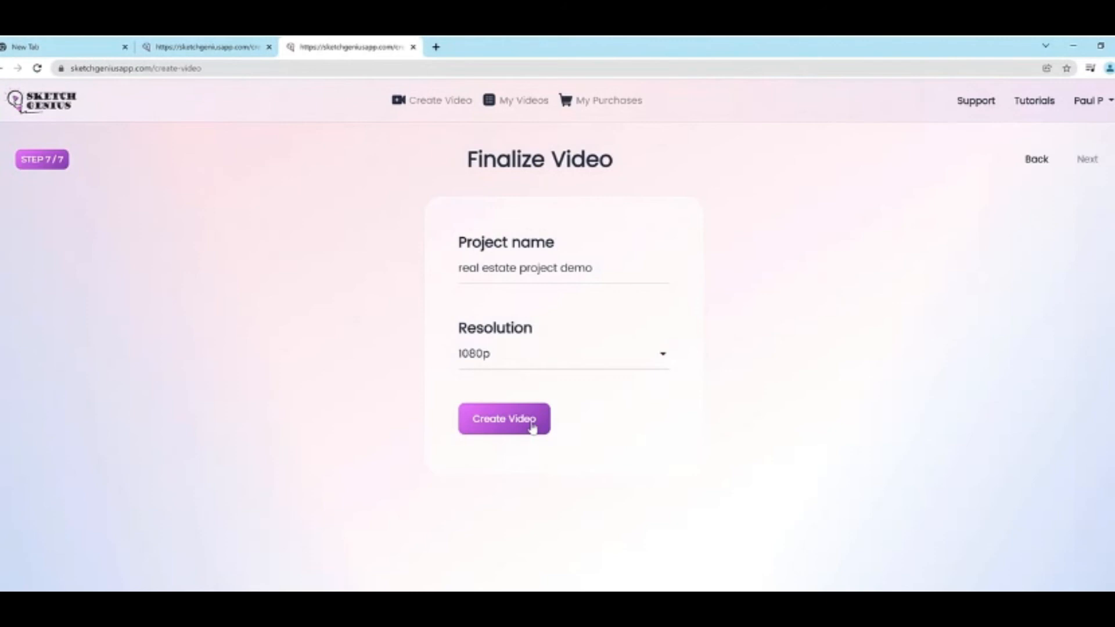
click(533, 427)
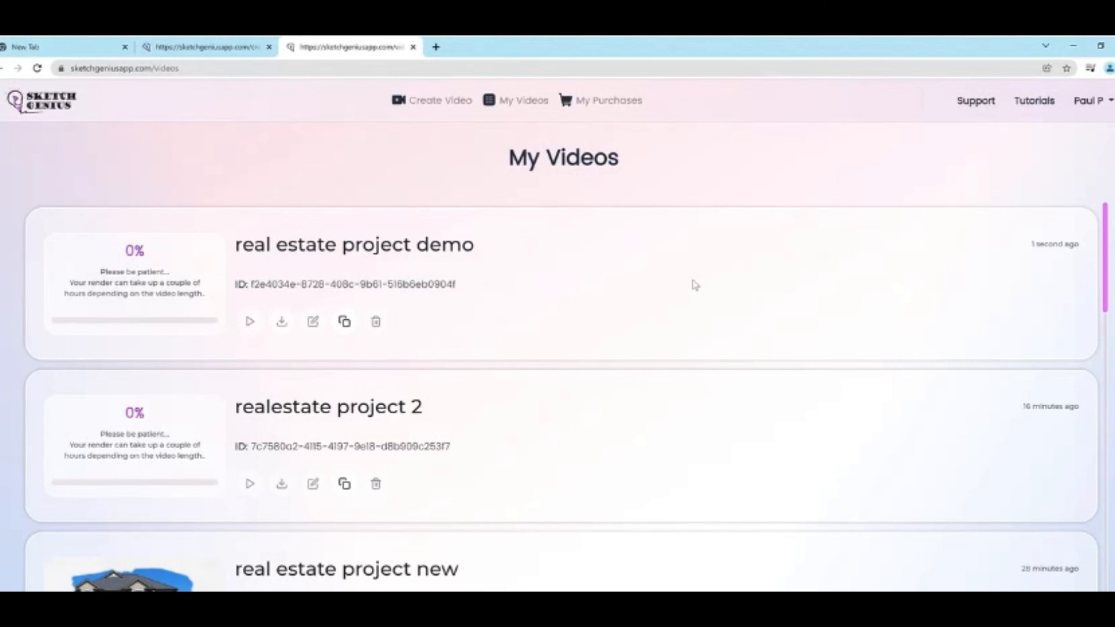
- Preview the finished "real estate project new" video, skipping ahead to the house sketch, and close it
scroll(694, 282, down, 1)
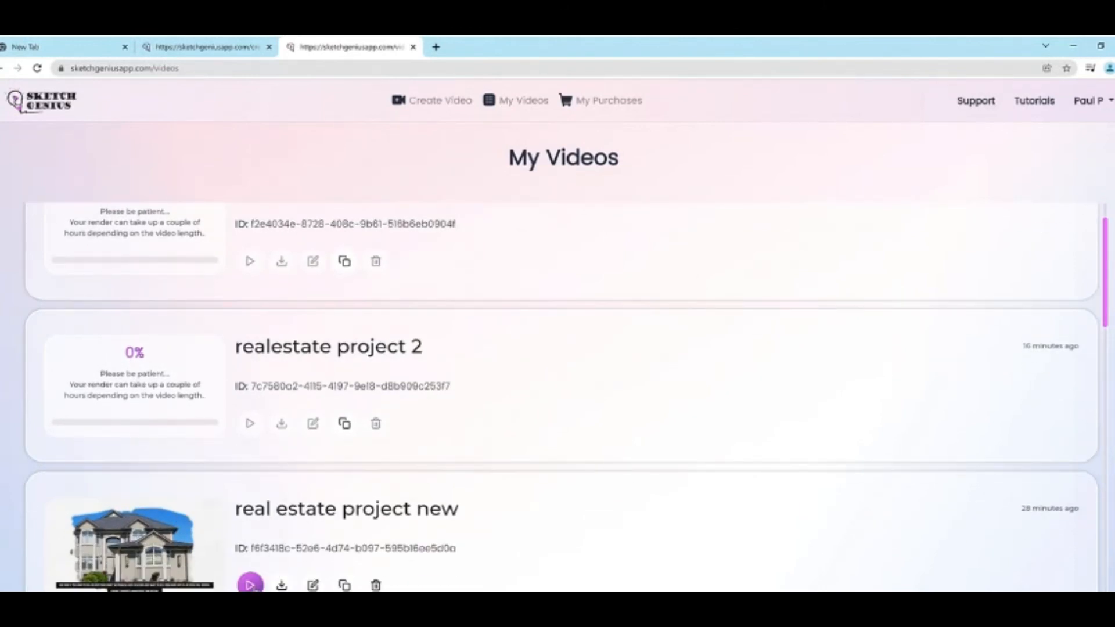
click(250, 585)
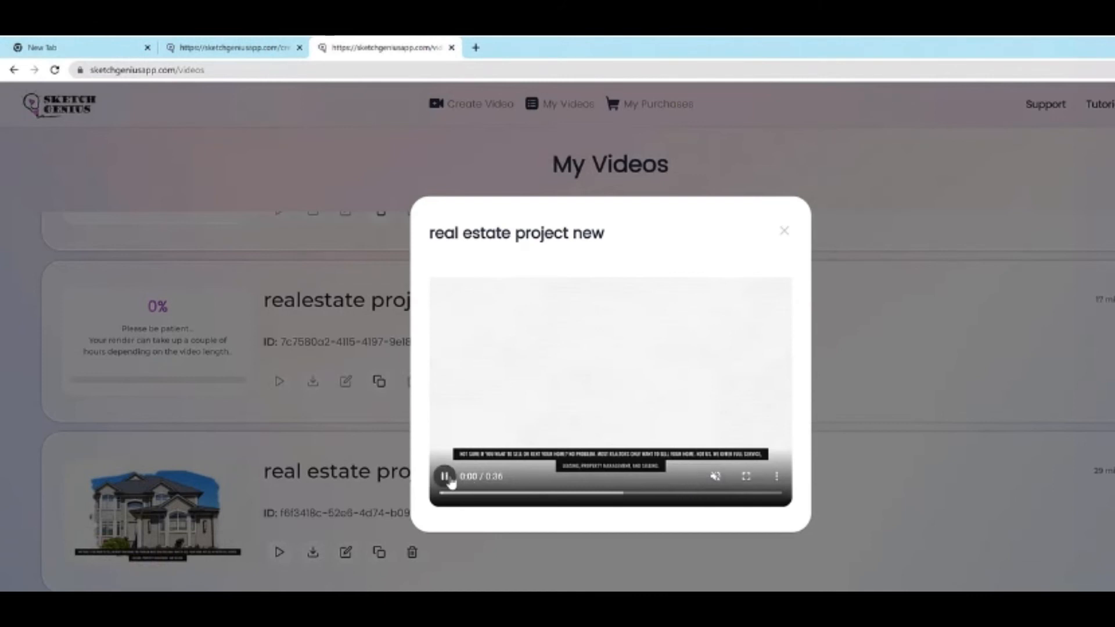
click(519, 494)
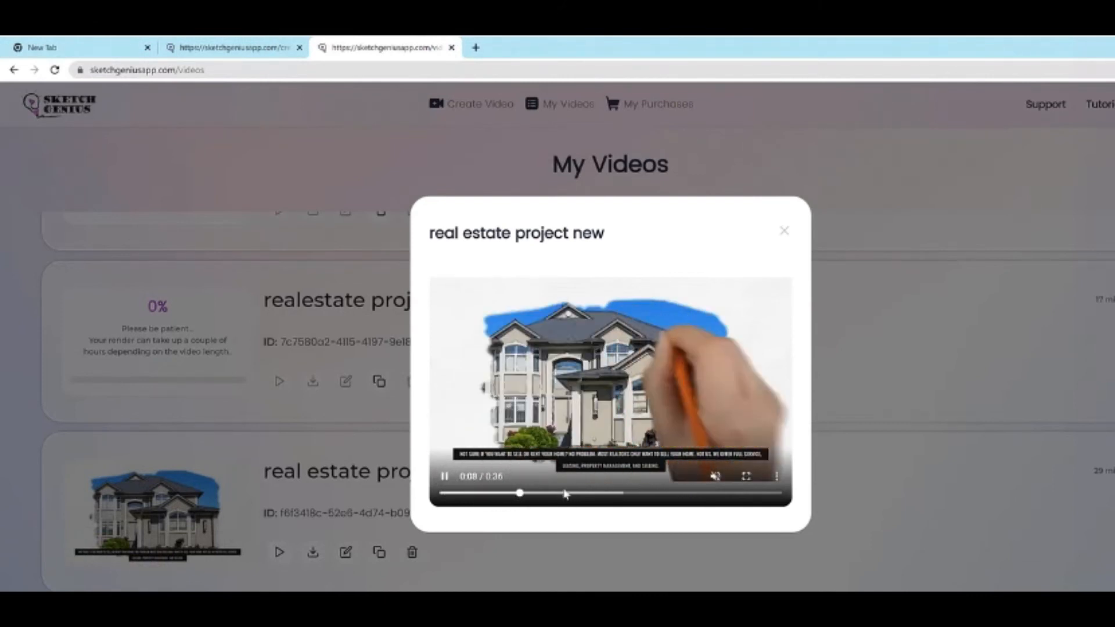
click(444, 476)
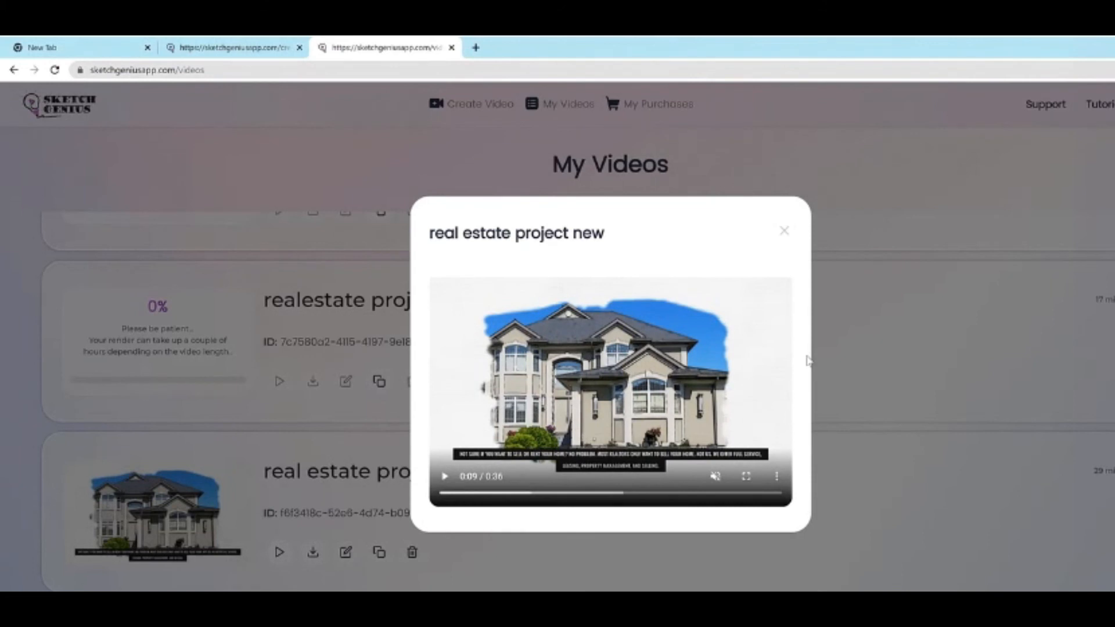
click(784, 234)
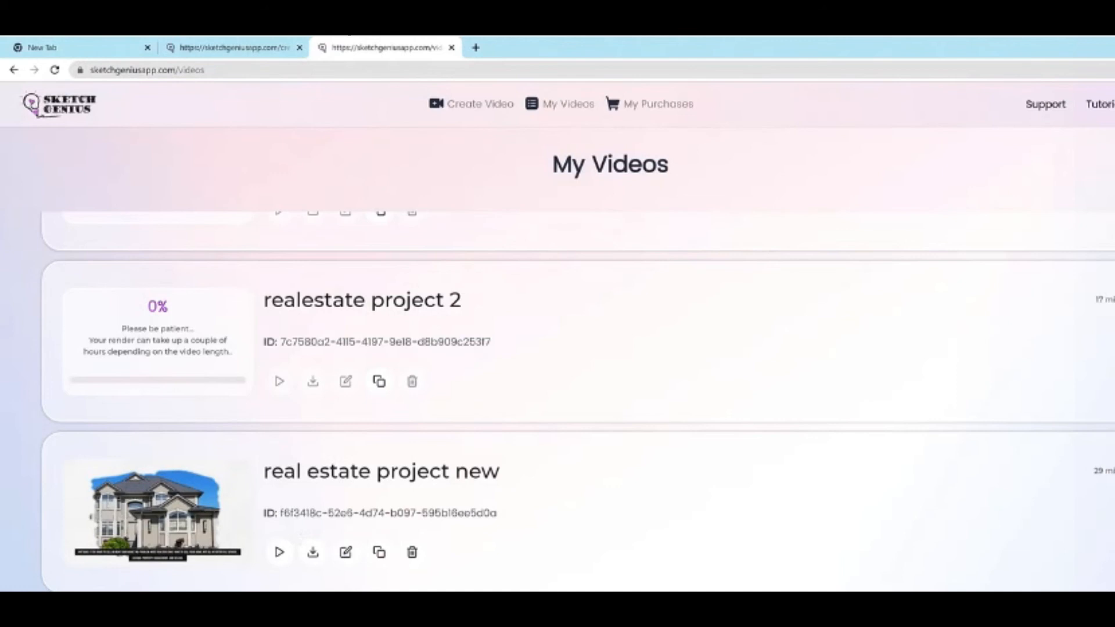
- Duplicate the "real estate project new" video and look through the video types available for the copy
click(379, 553)
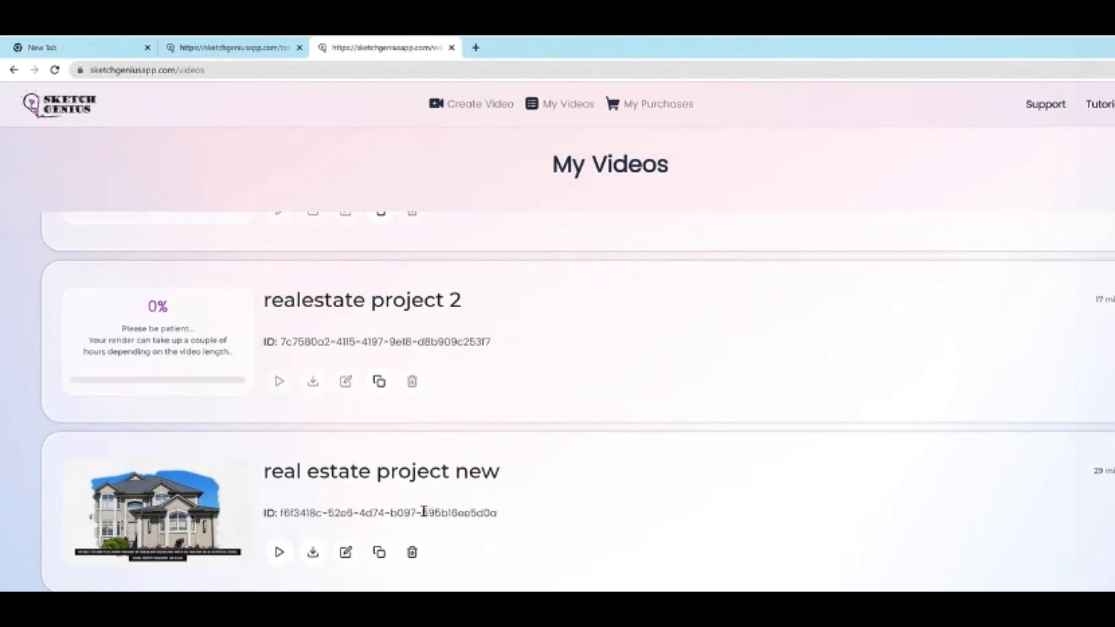
click(379, 551)
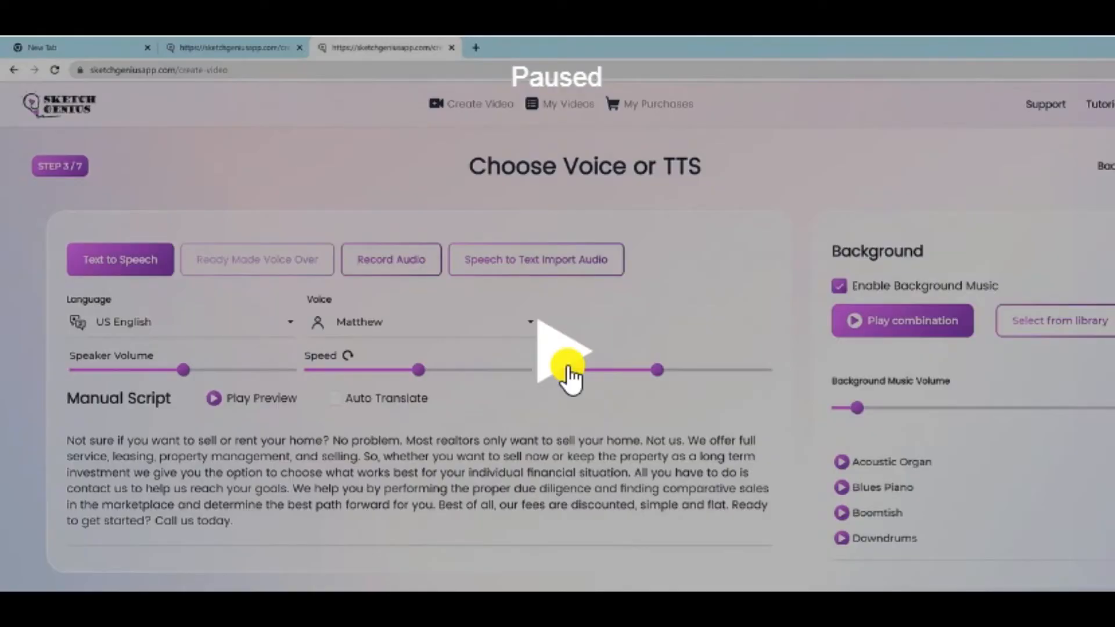
click(568, 371)
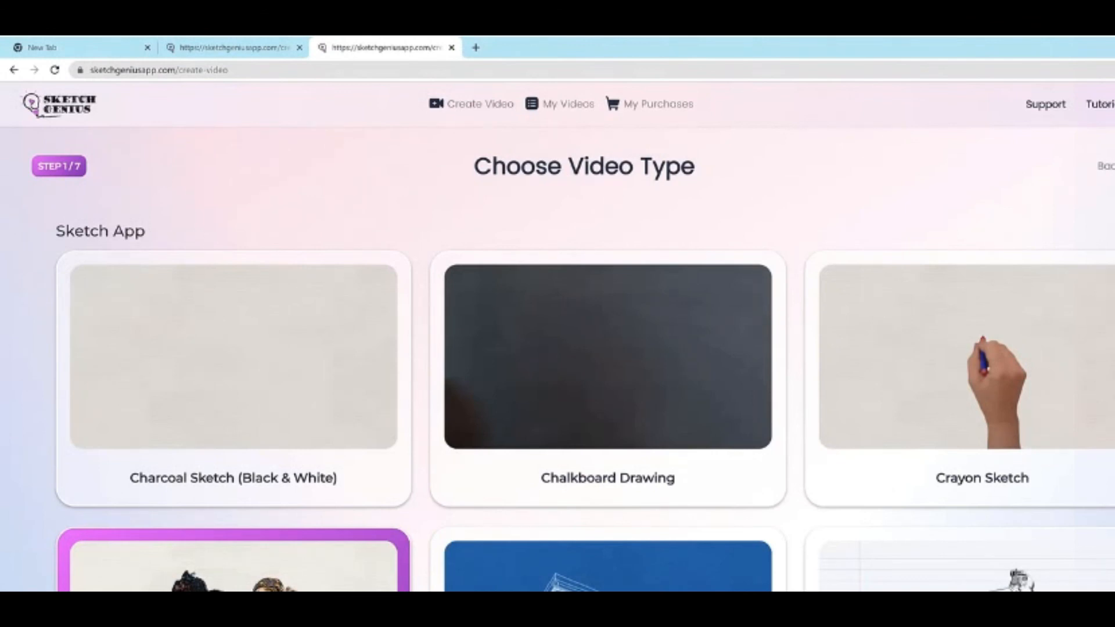
mouse_move(181, 294)
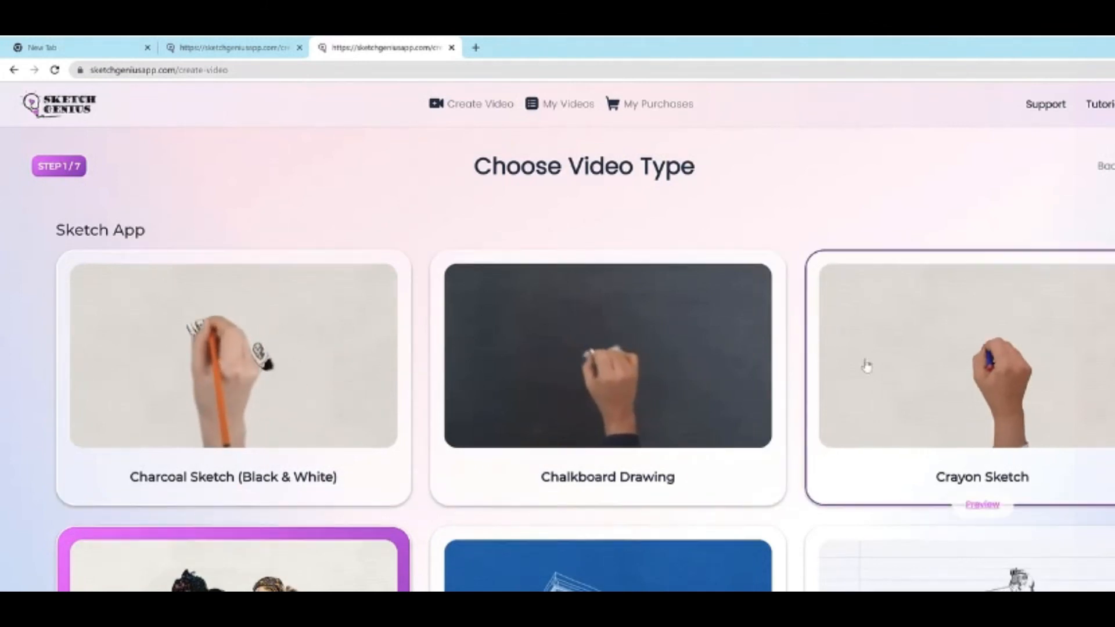
scroll(896, 305, down, 2)
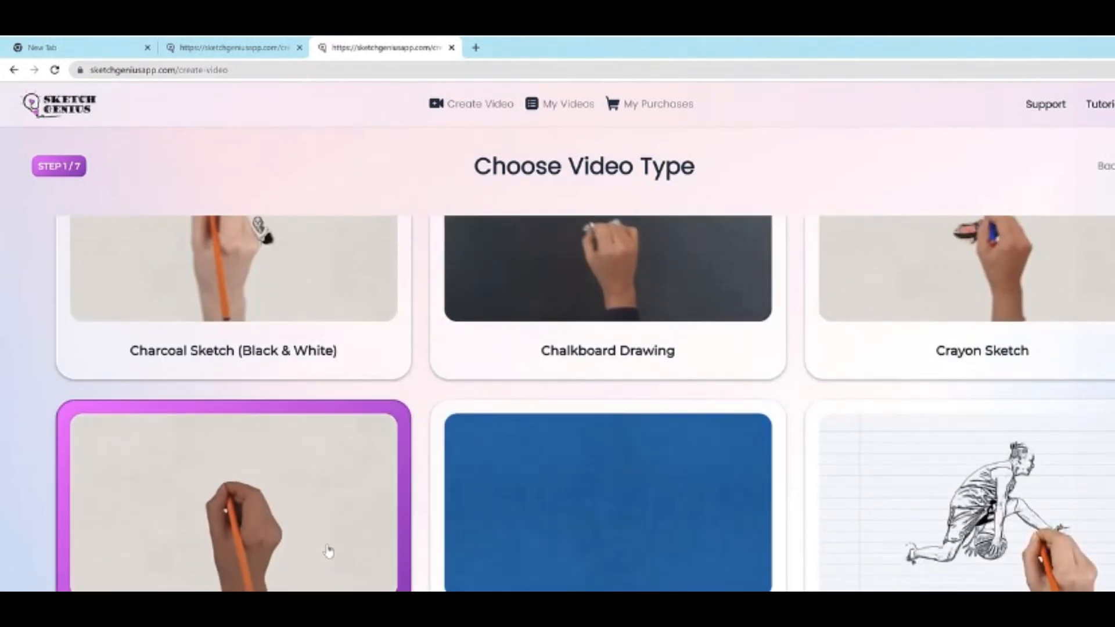
scroll(842, 482, down, 2)
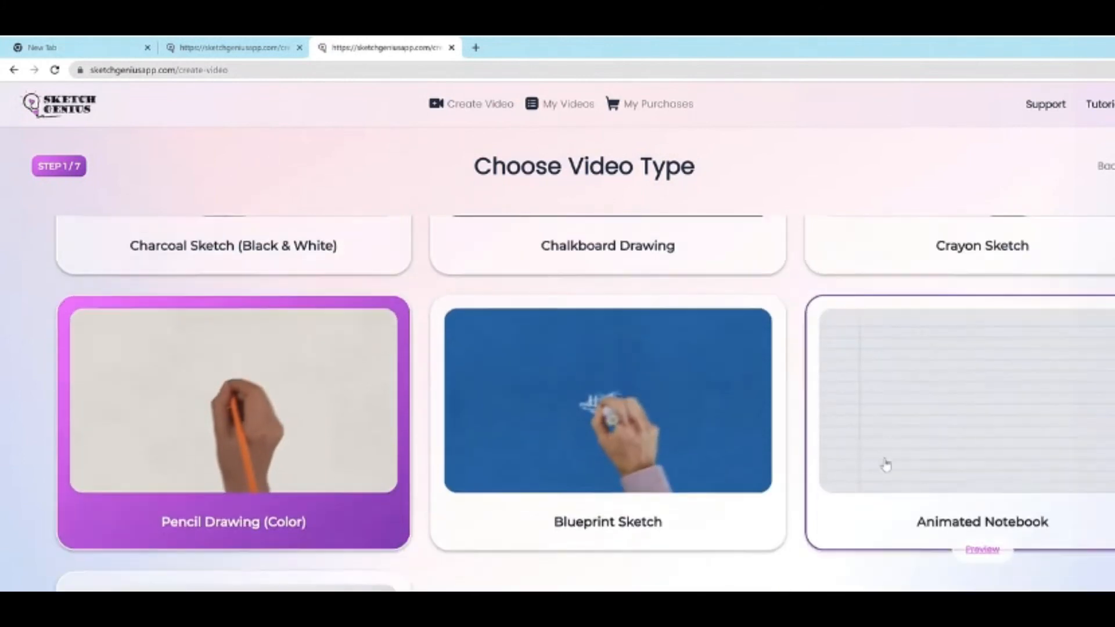
scroll(610, 503, up, 4)
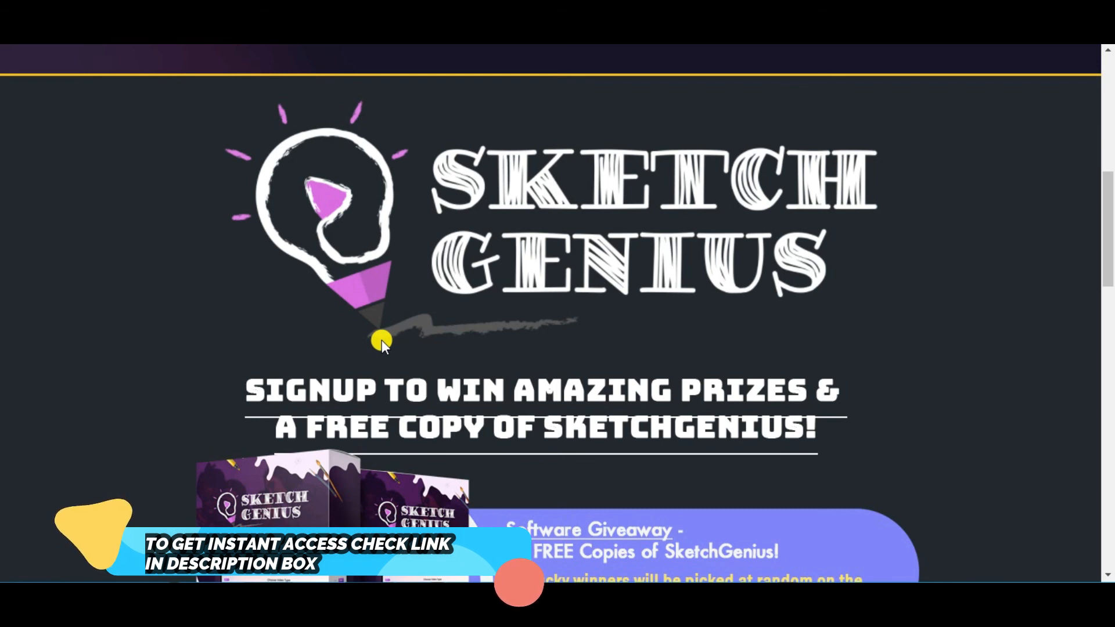
scroll(382, 340, down, 7)
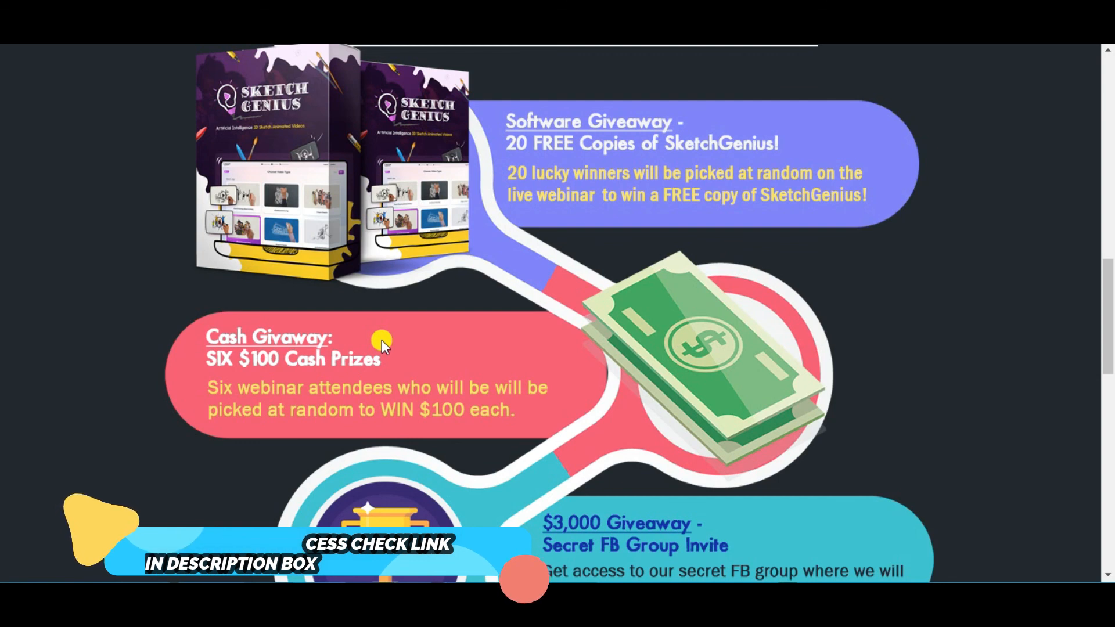
scroll(381, 340, down, 5)
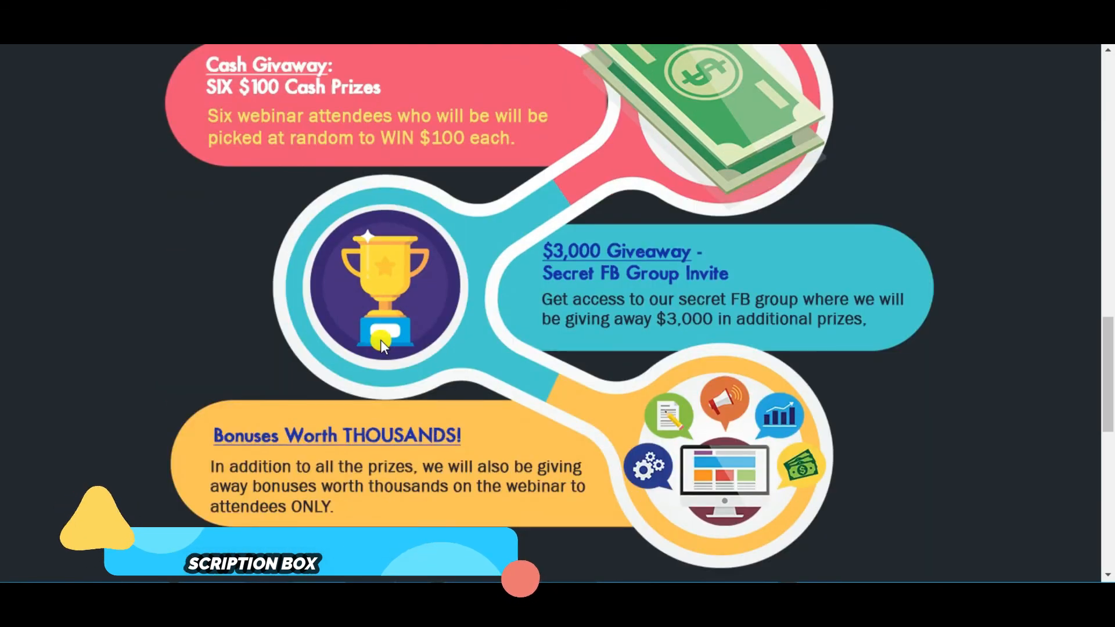
scroll(381, 340, down, 2)
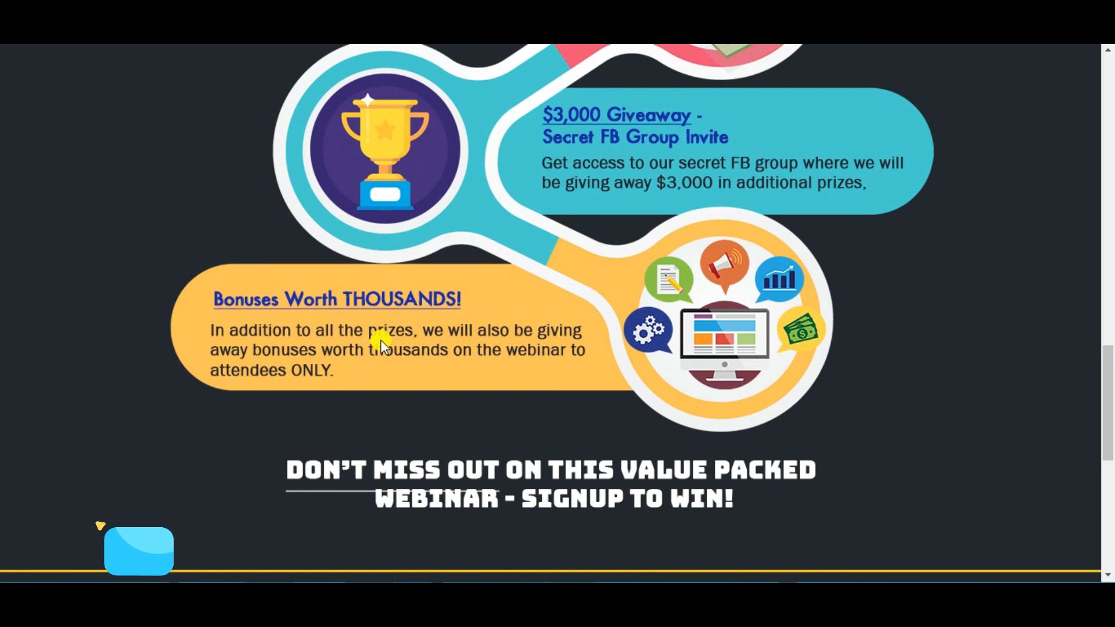